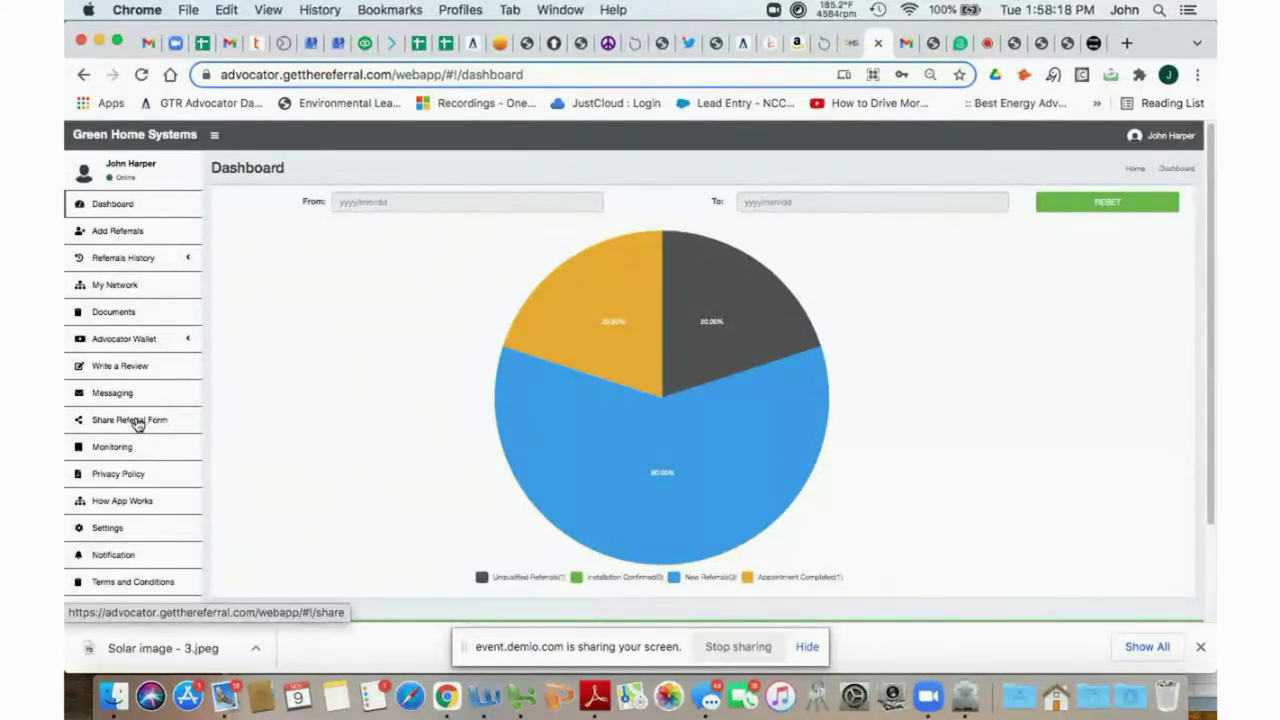
Copy the link on the Share Referral Form page and switch to the Gmail tab.
click(138, 424)
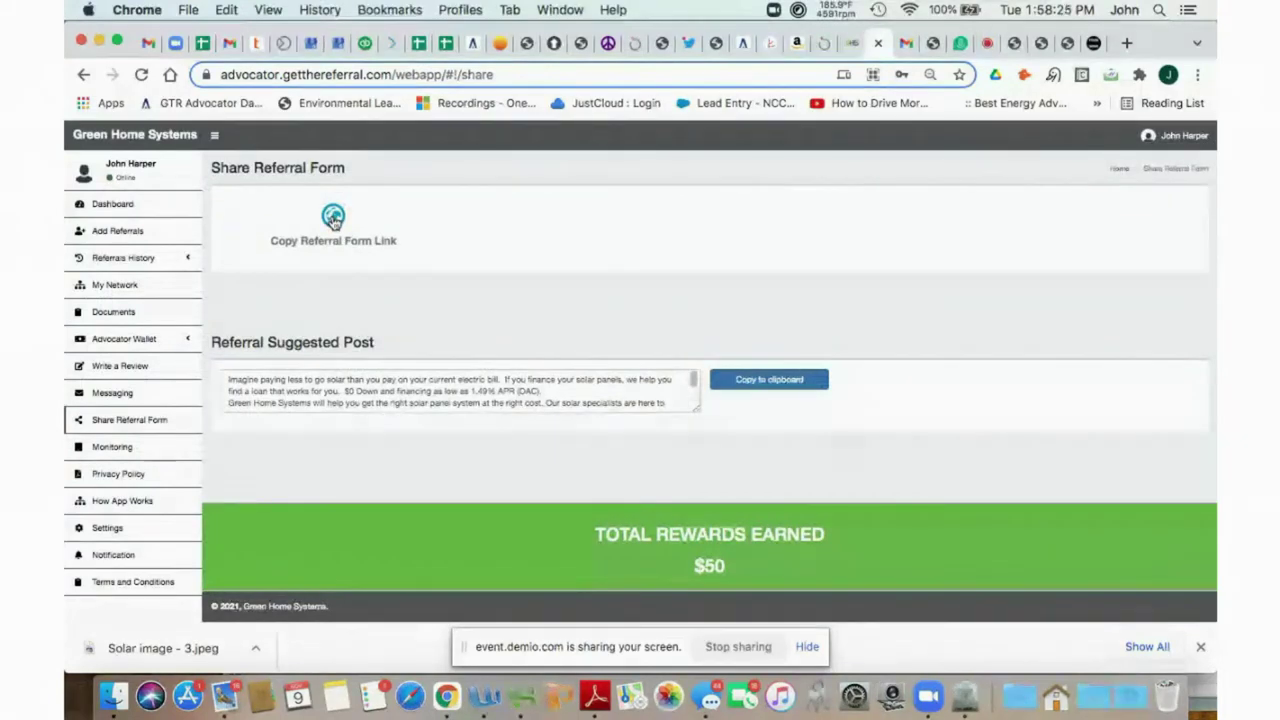
click(333, 217)
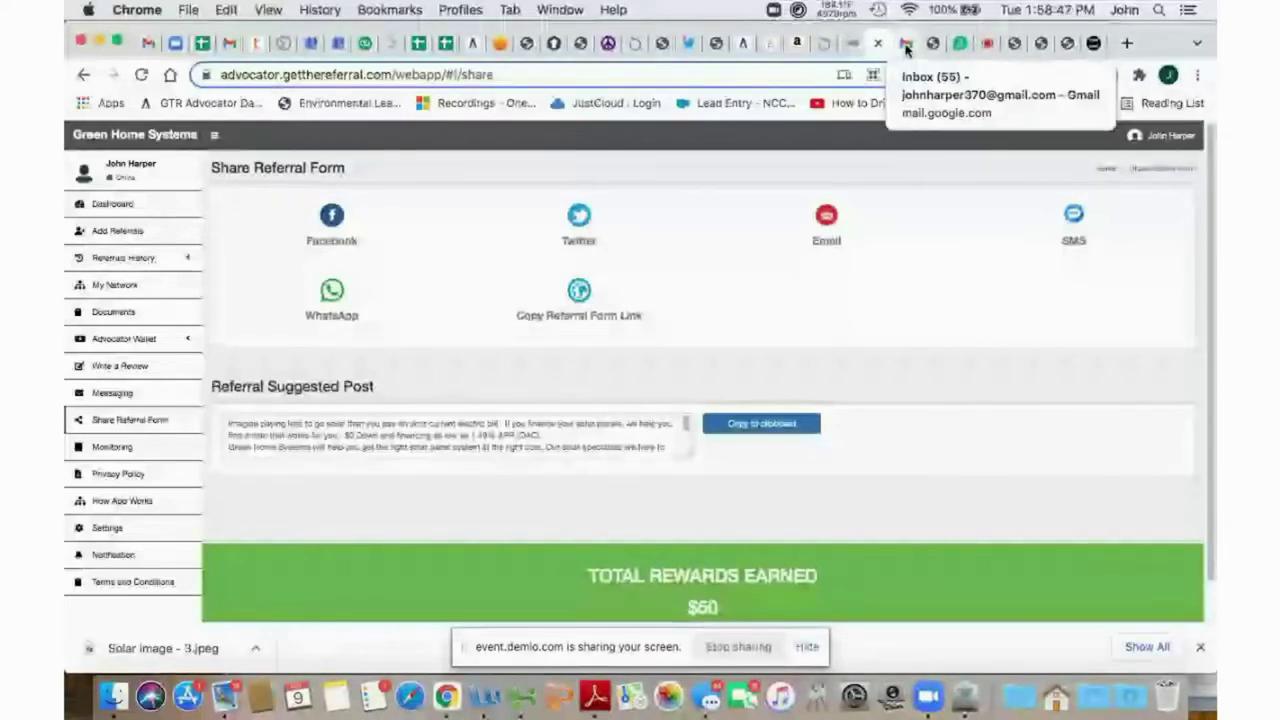
click(906, 45)
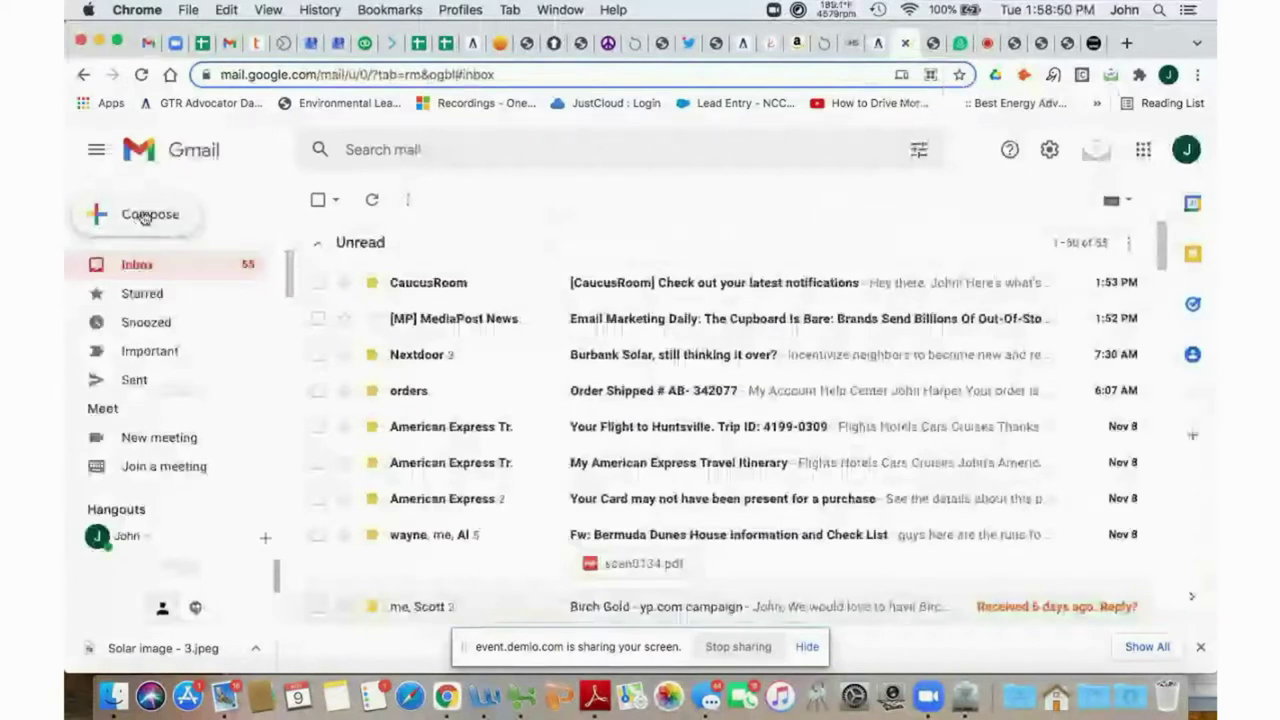
Compose an email to your own address with subject 'Green Home Ambassador referral form'.
click(145, 218)
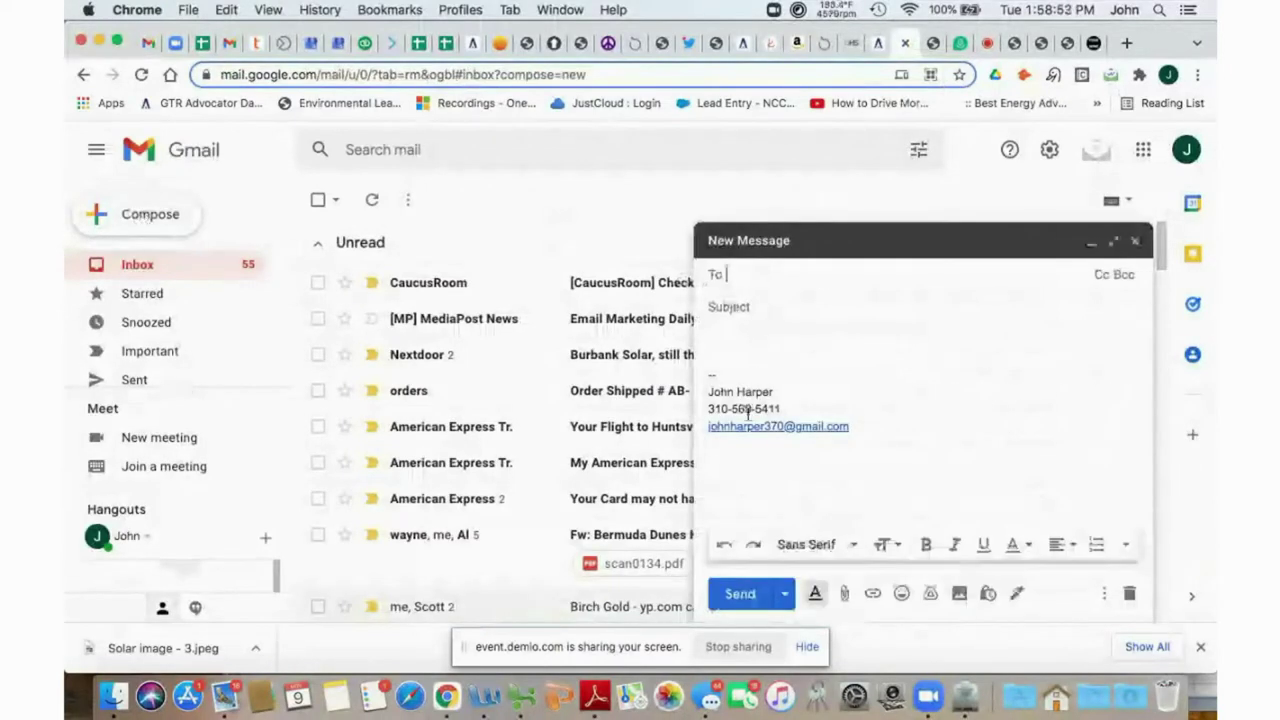
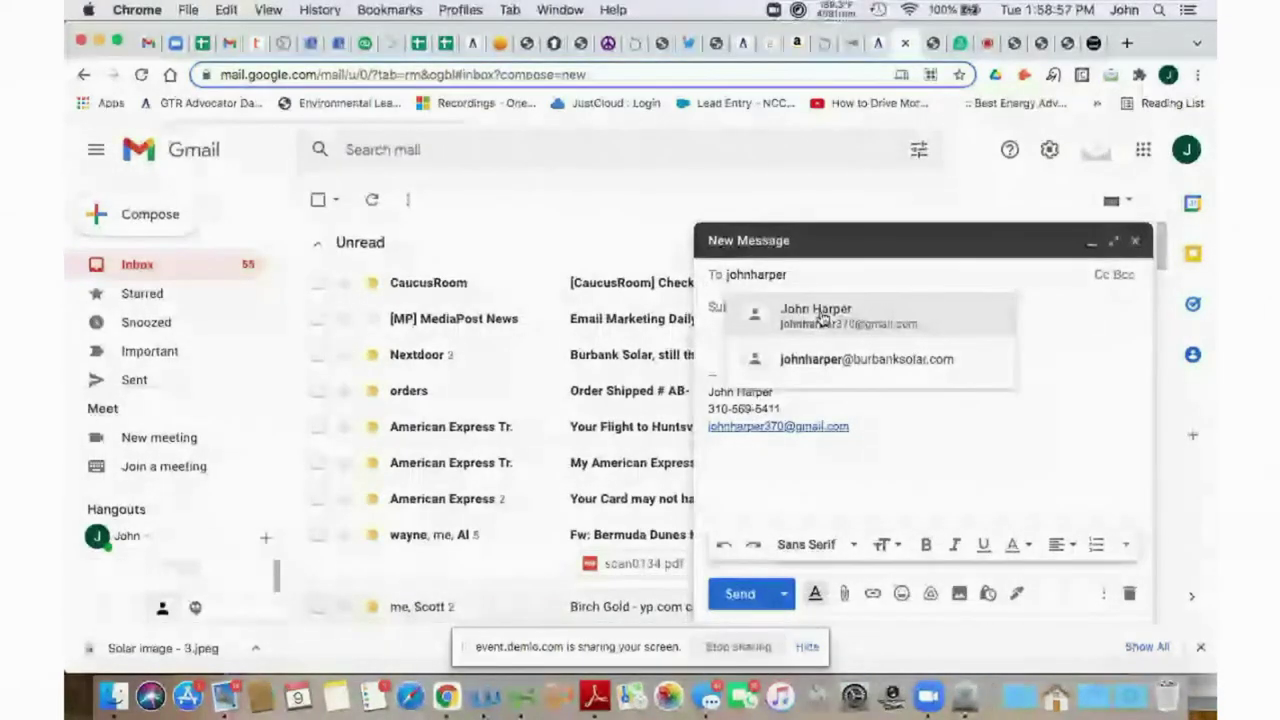
click(818, 316)
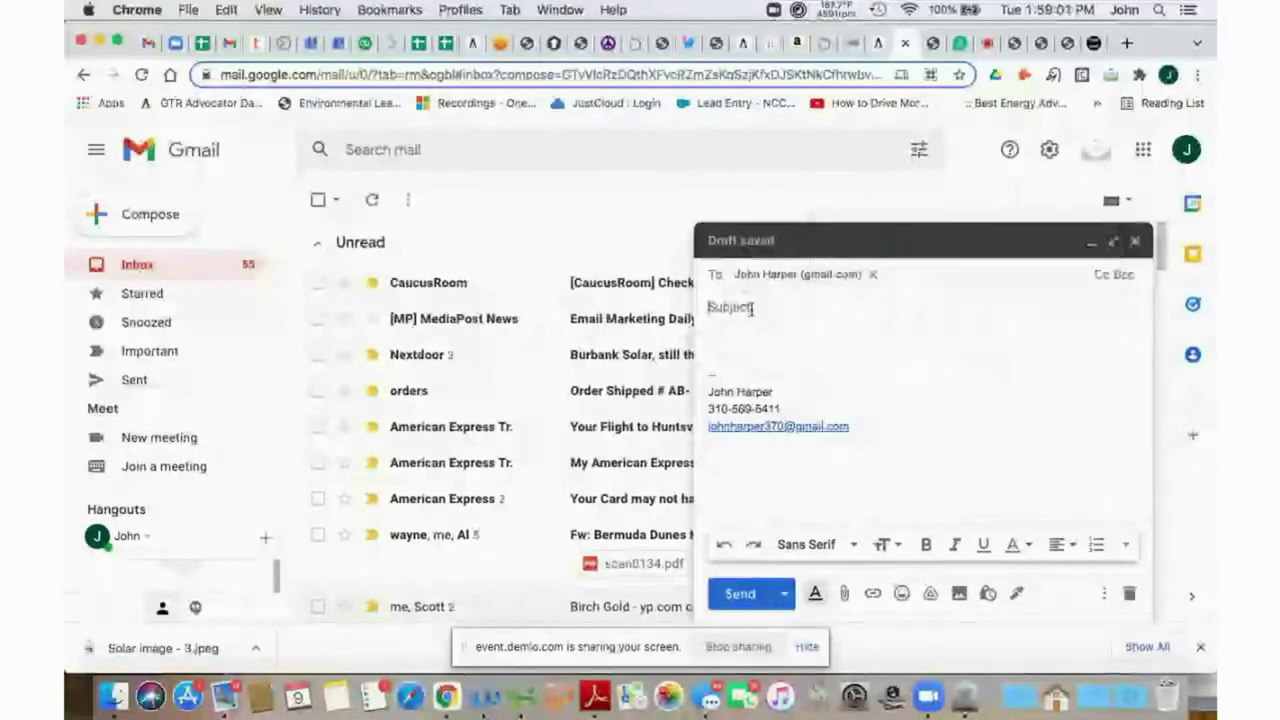
click(751, 307)
text(Green Home Am)
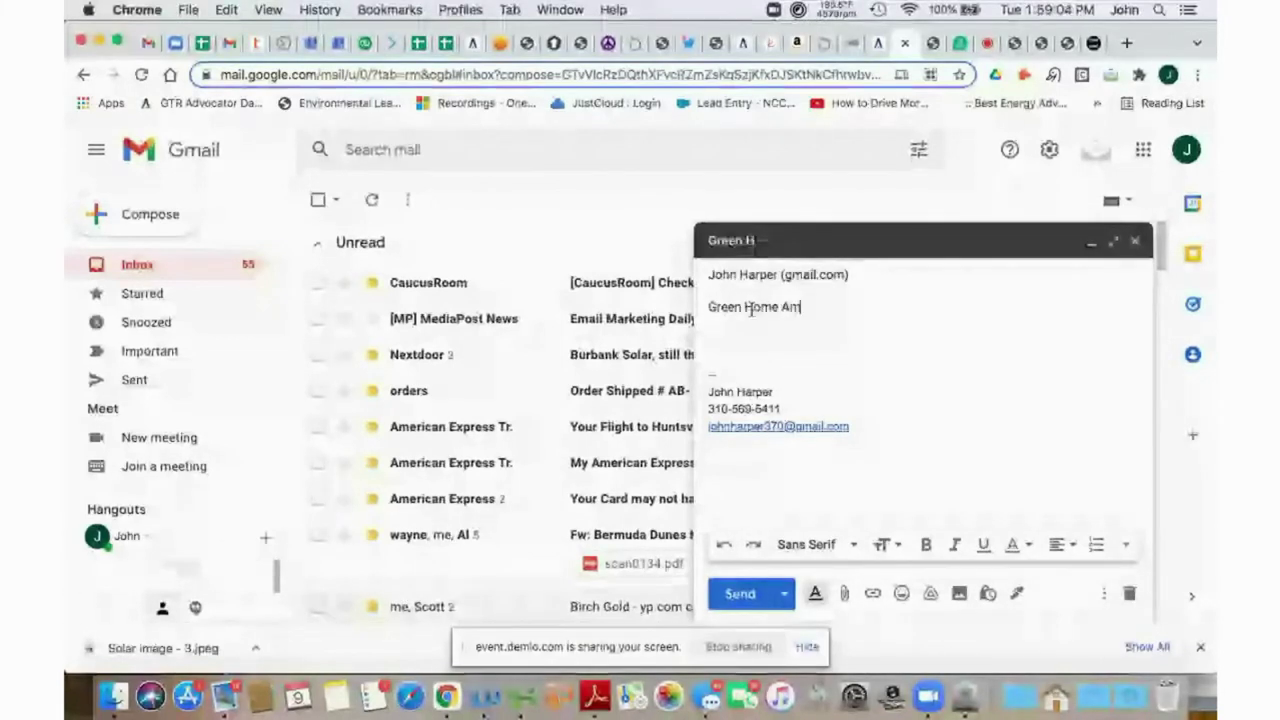
text(bass)
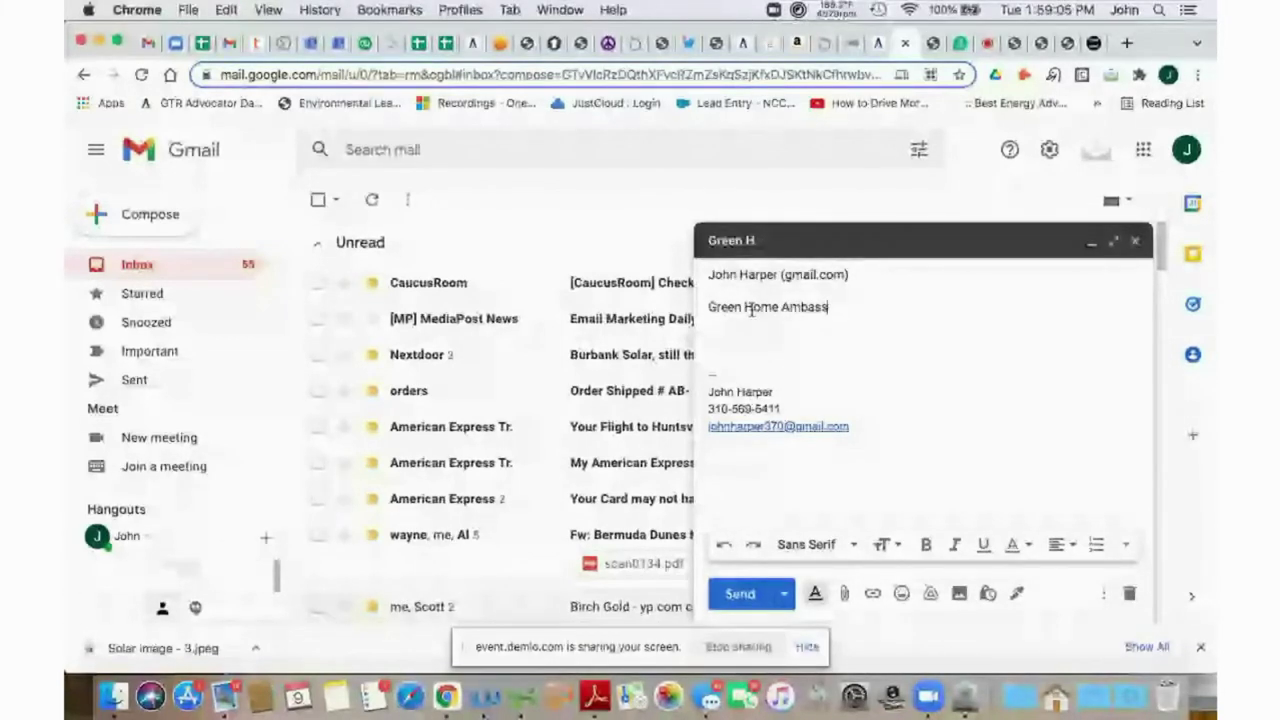
text(ador referral form)
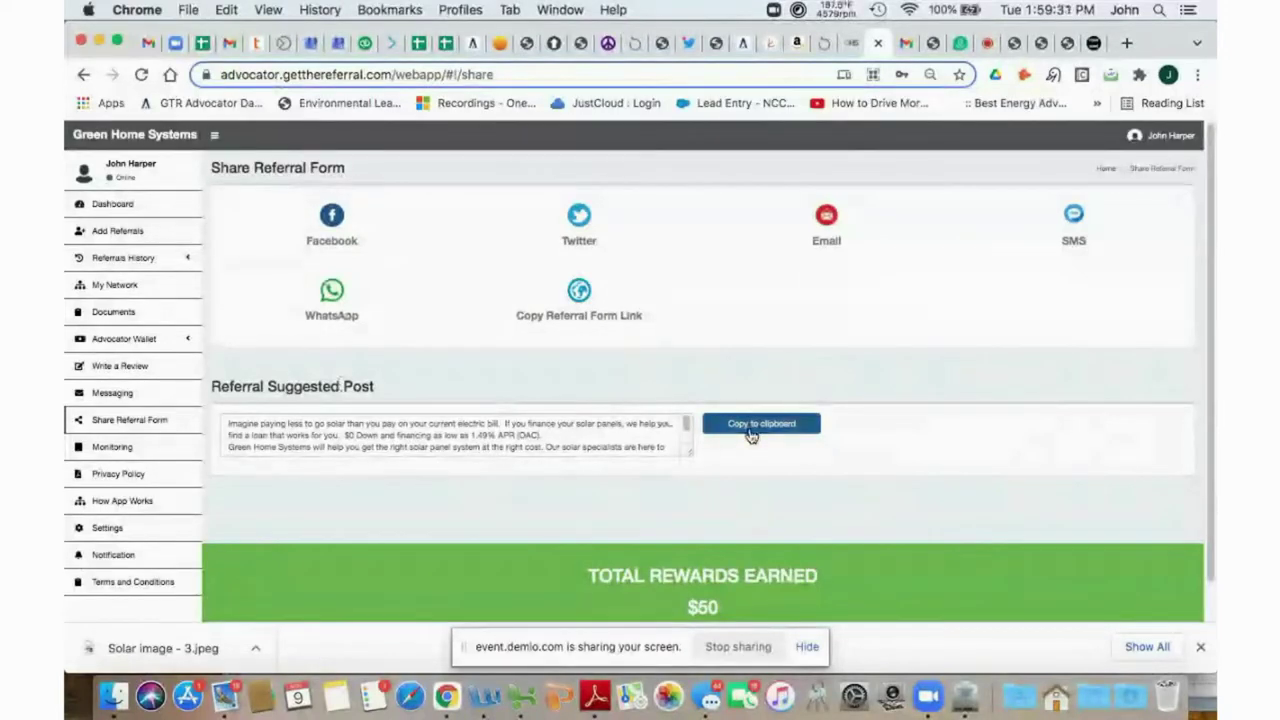
click(903, 43)
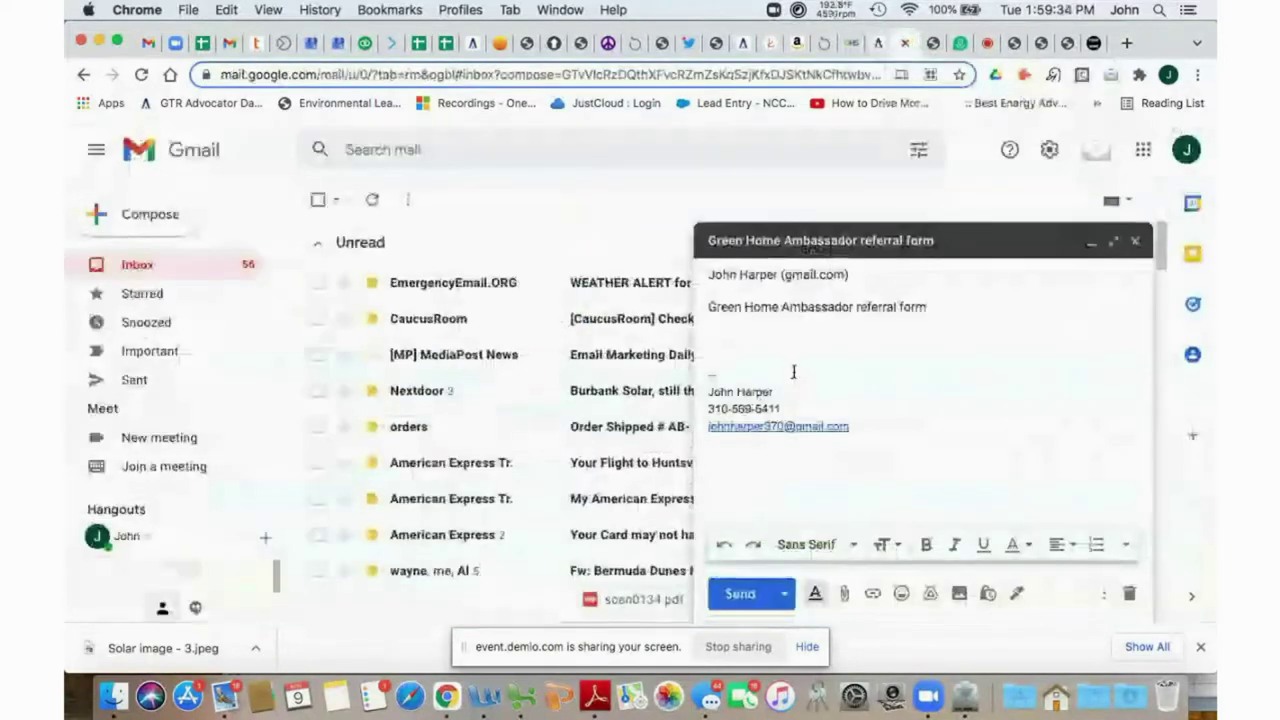
click(225, 9)
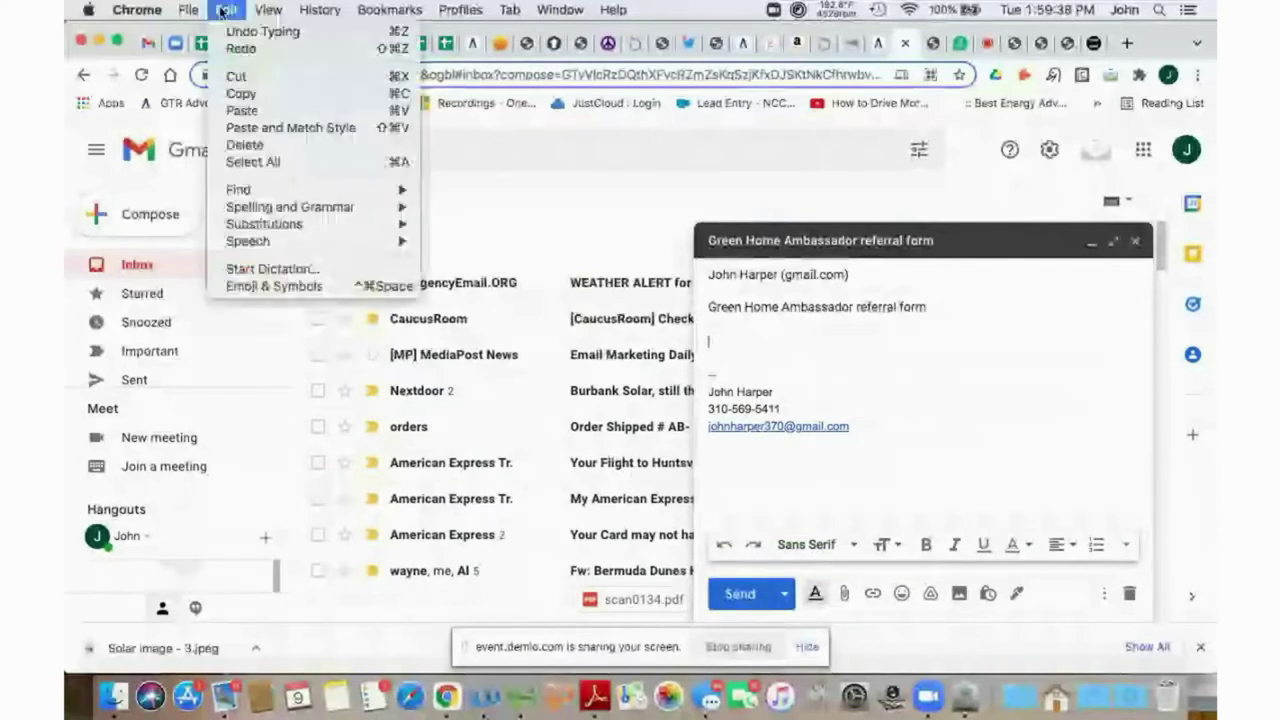
click(242, 112)
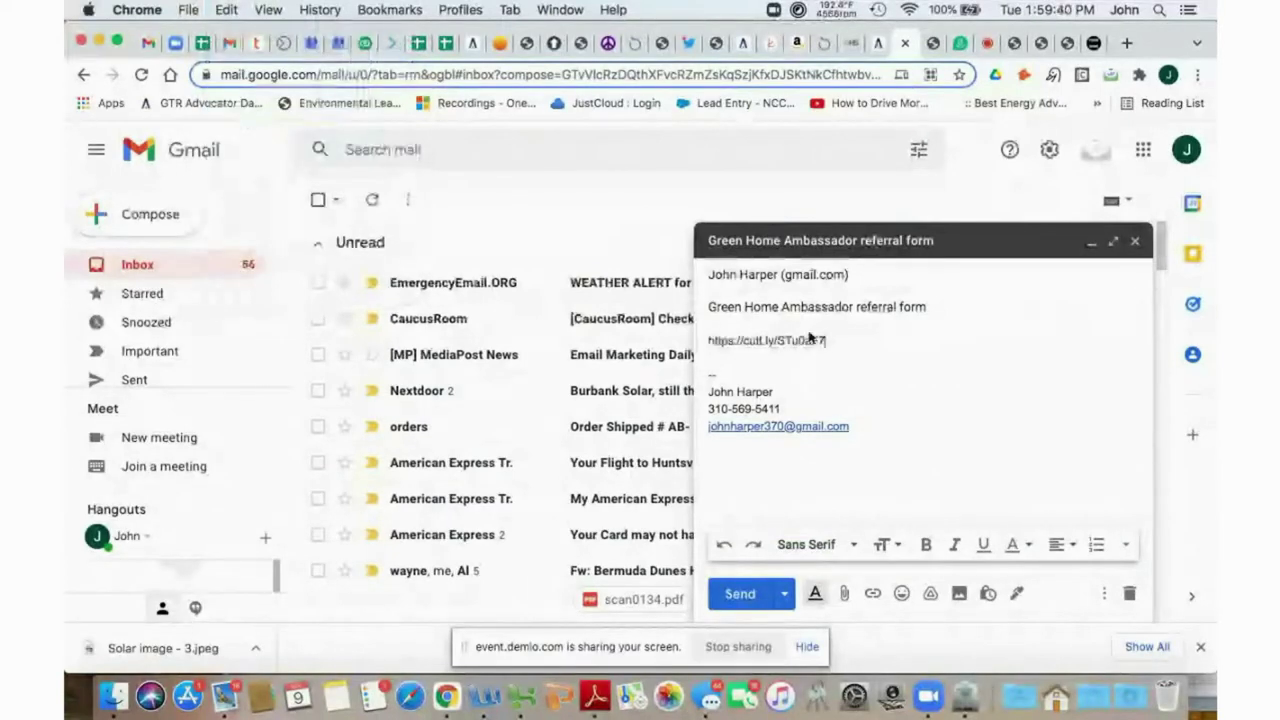
click(707, 341)
key(Return)
key(Return)
key(Return)
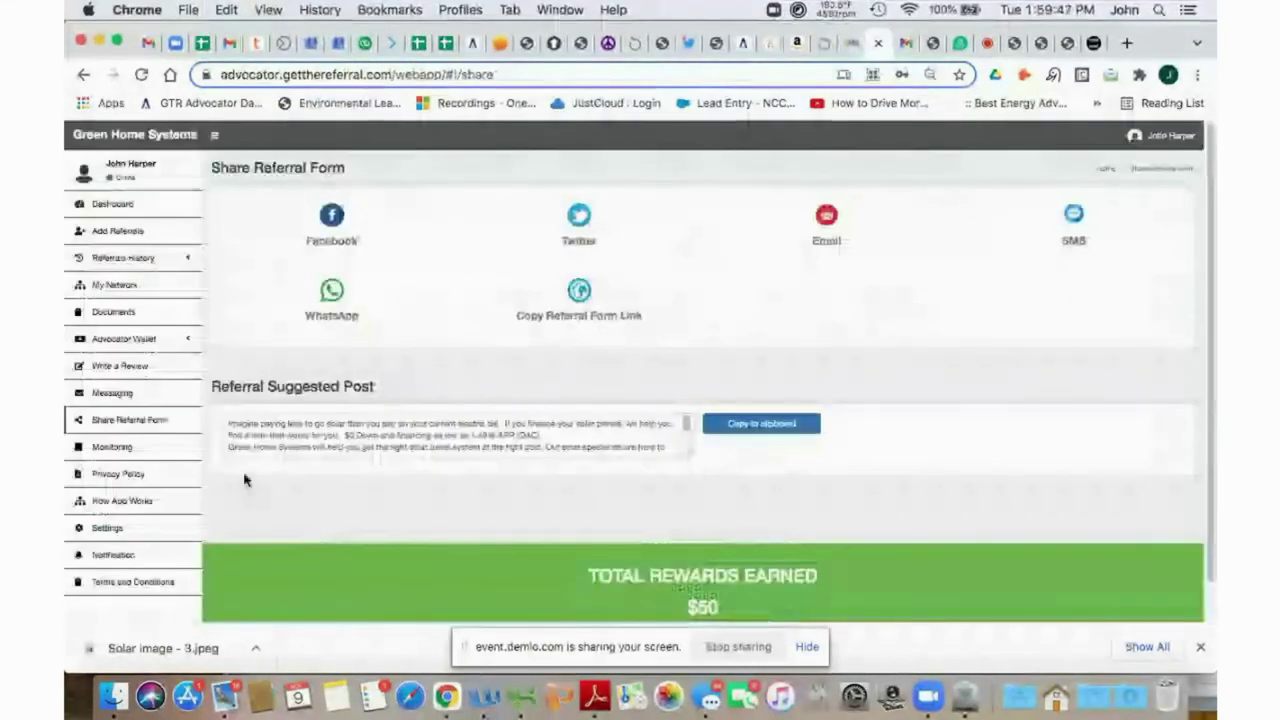
Paste the suggested solar post into the body and add 'For more information click on the link below'.
click(761, 423)
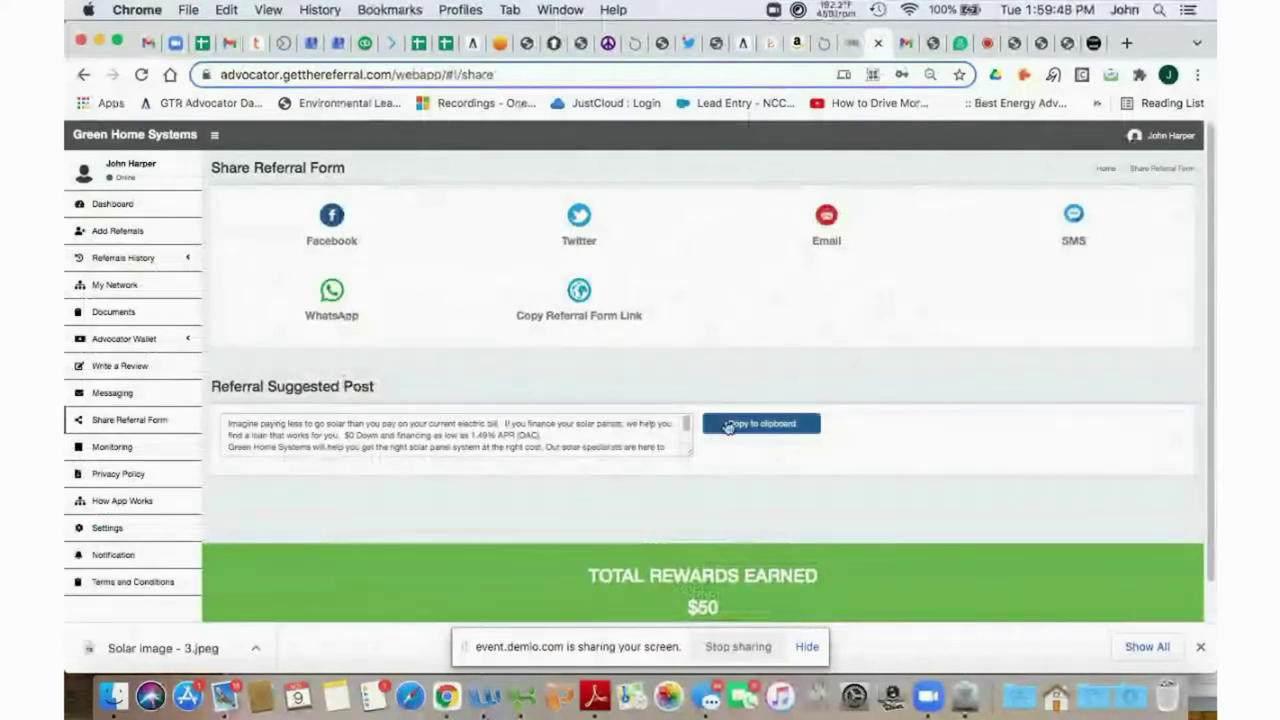
click(905, 47)
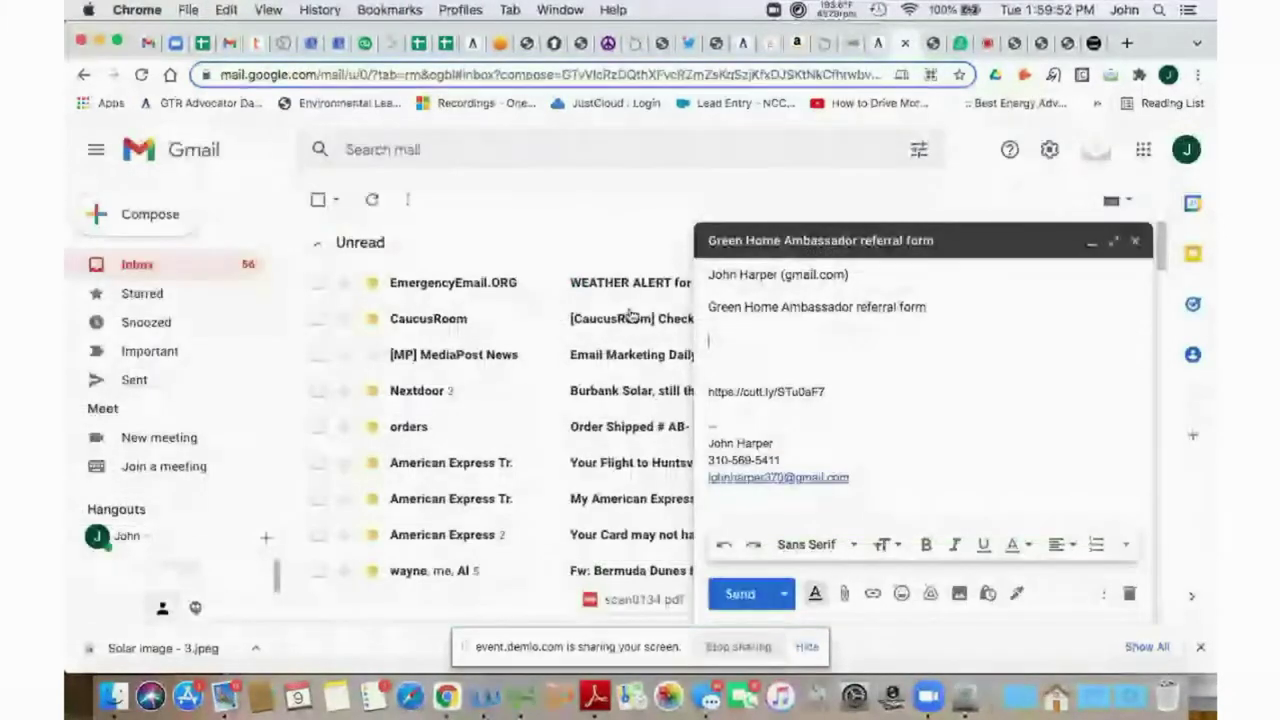
key(super+v)
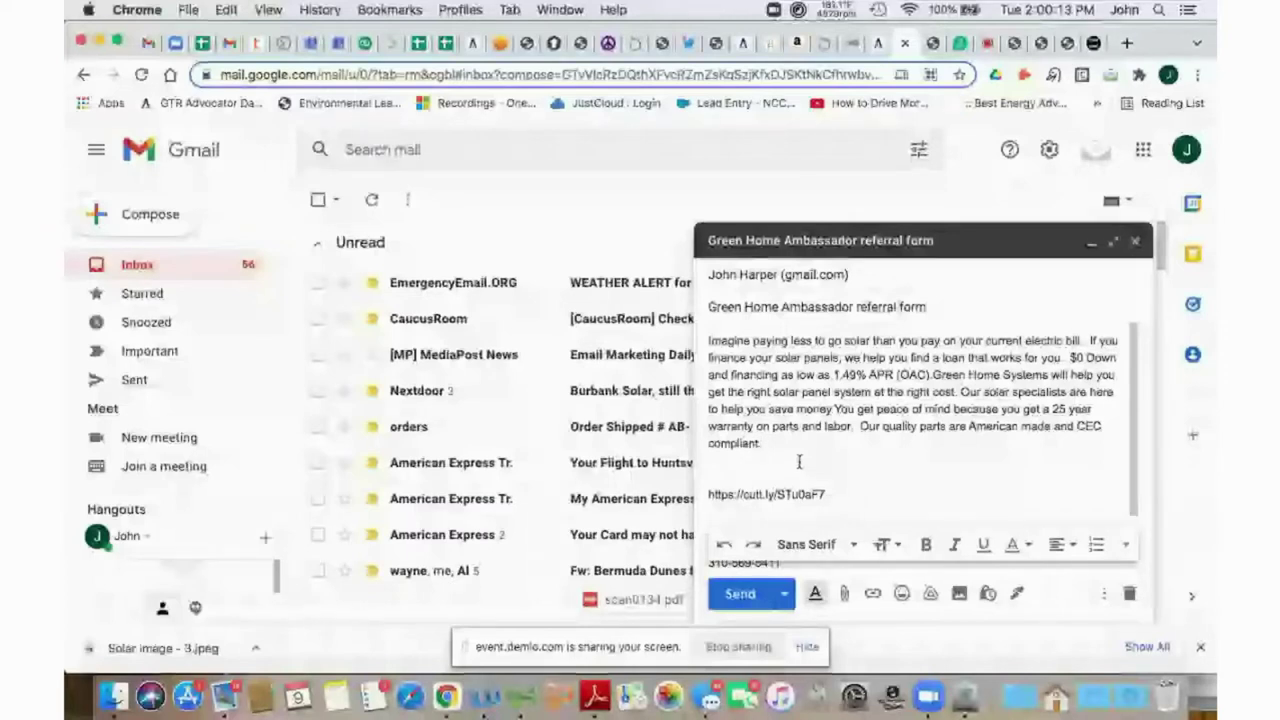
text(For)
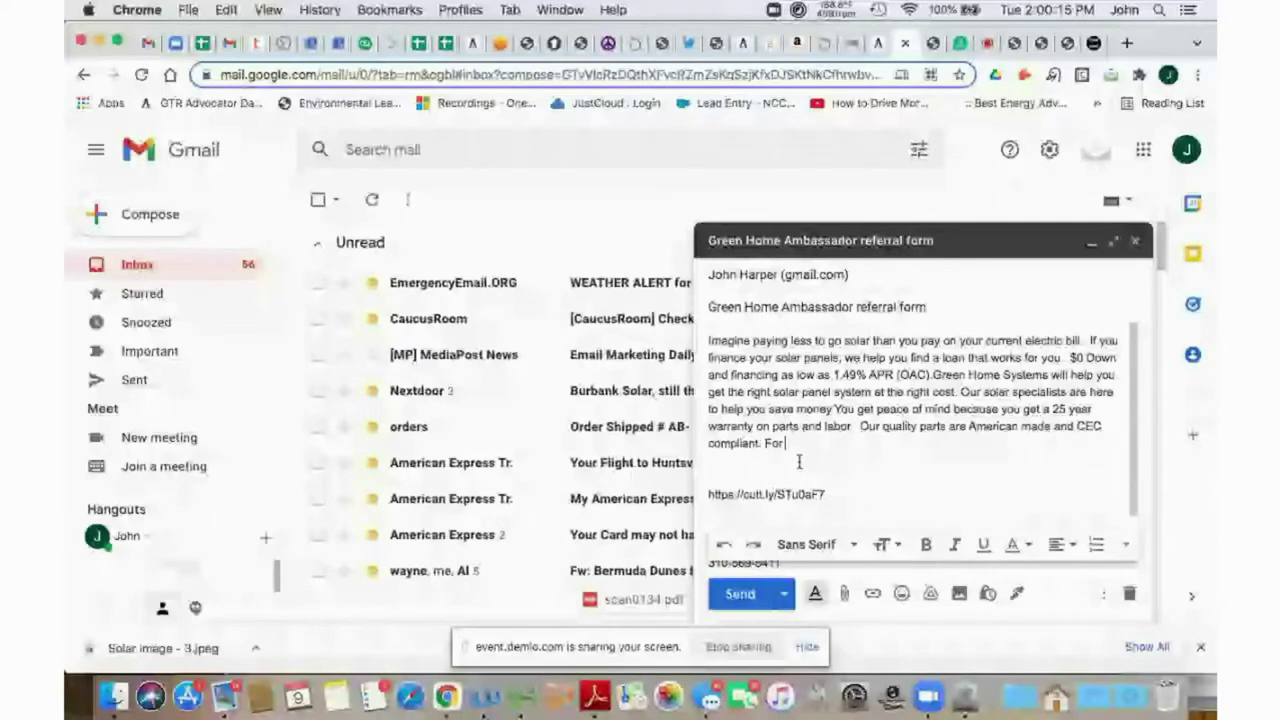
text( more )
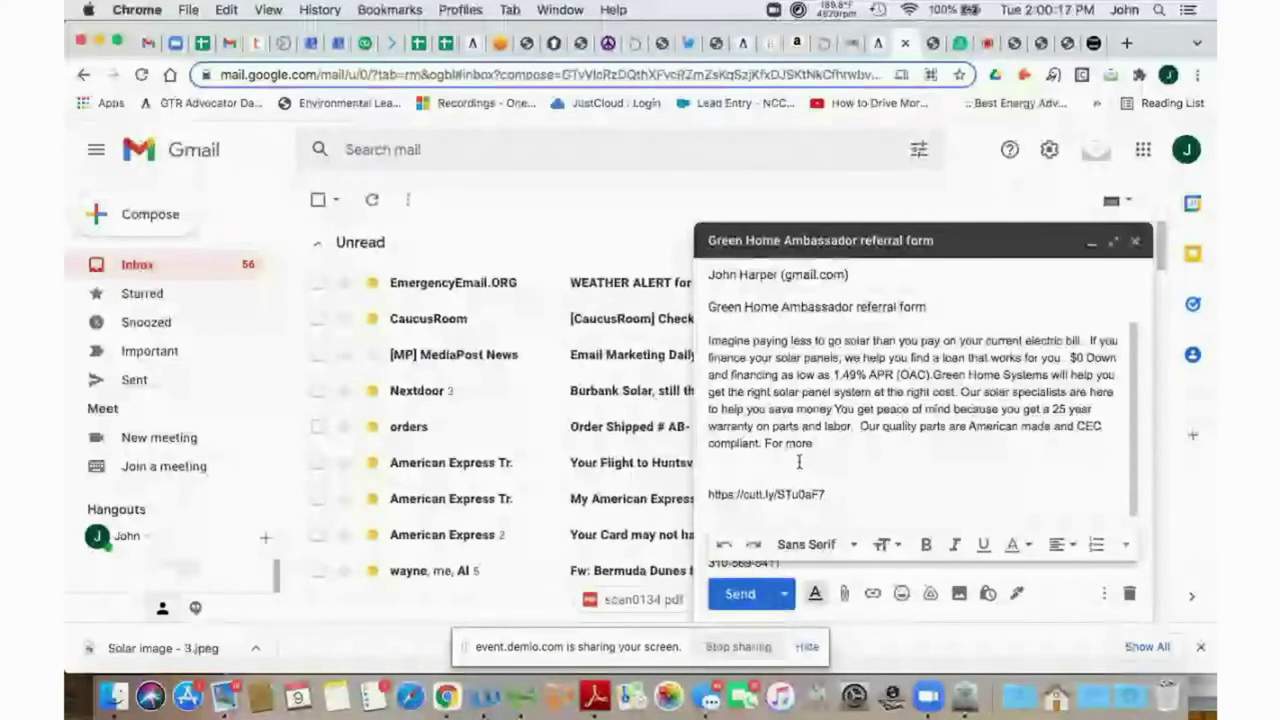
text(informati)
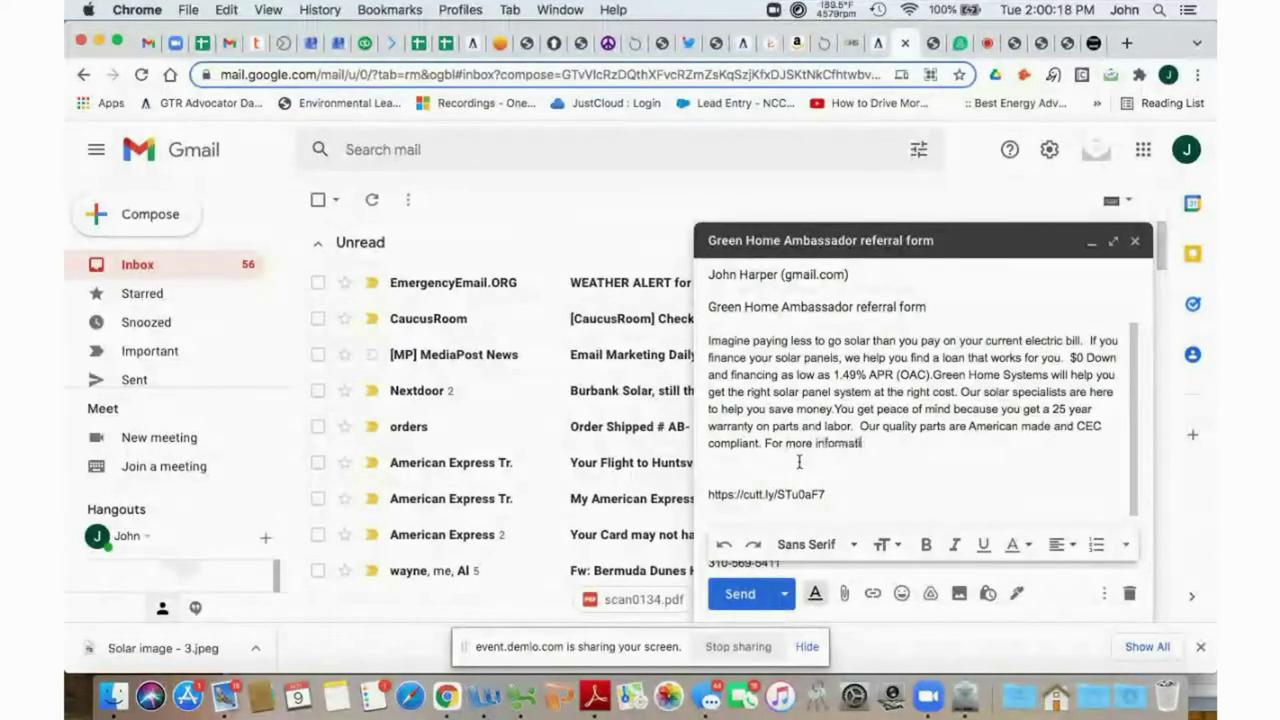
text(on click on the link below.)
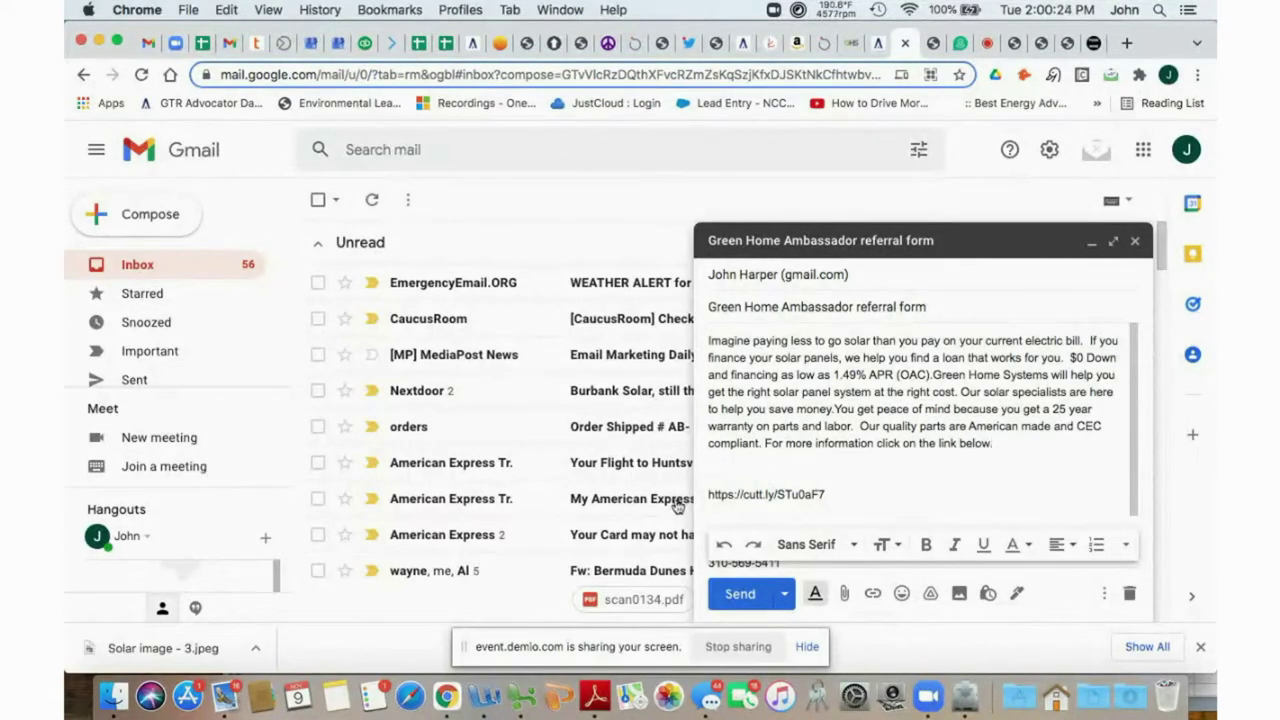
Send the referral email, open the received copy, and follow its referral link.
click(738, 594)
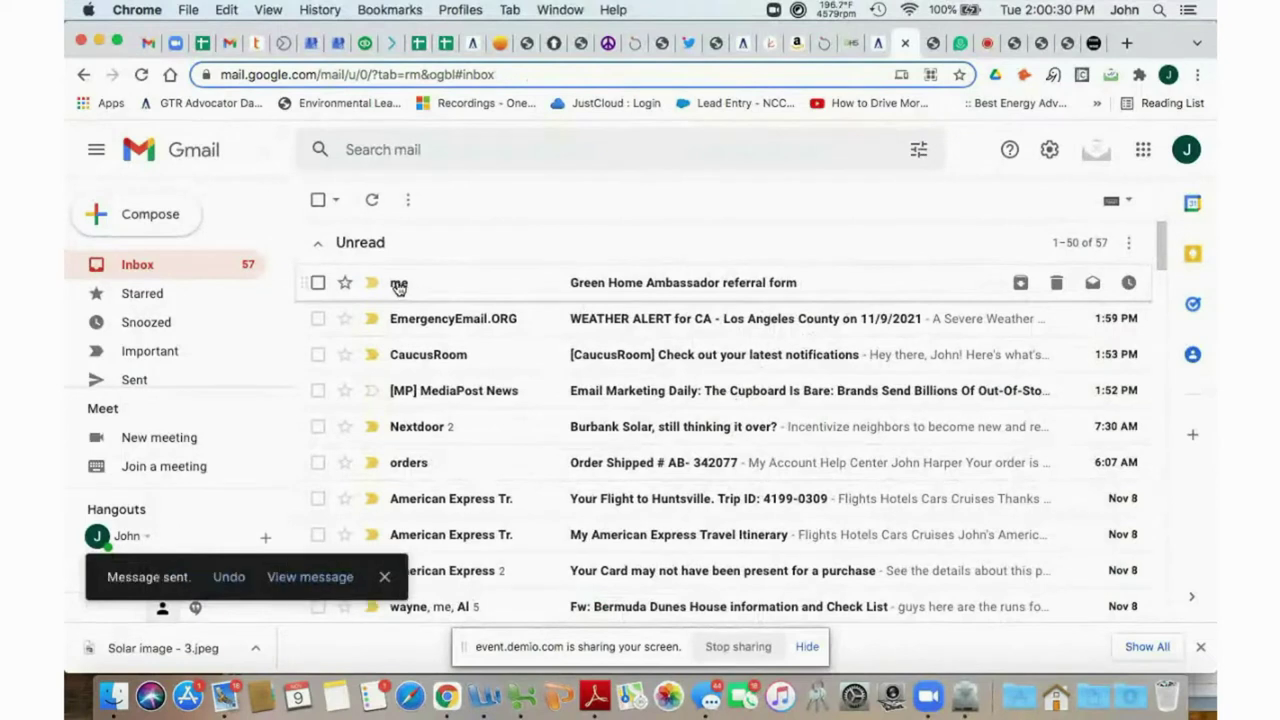
click(681, 276)
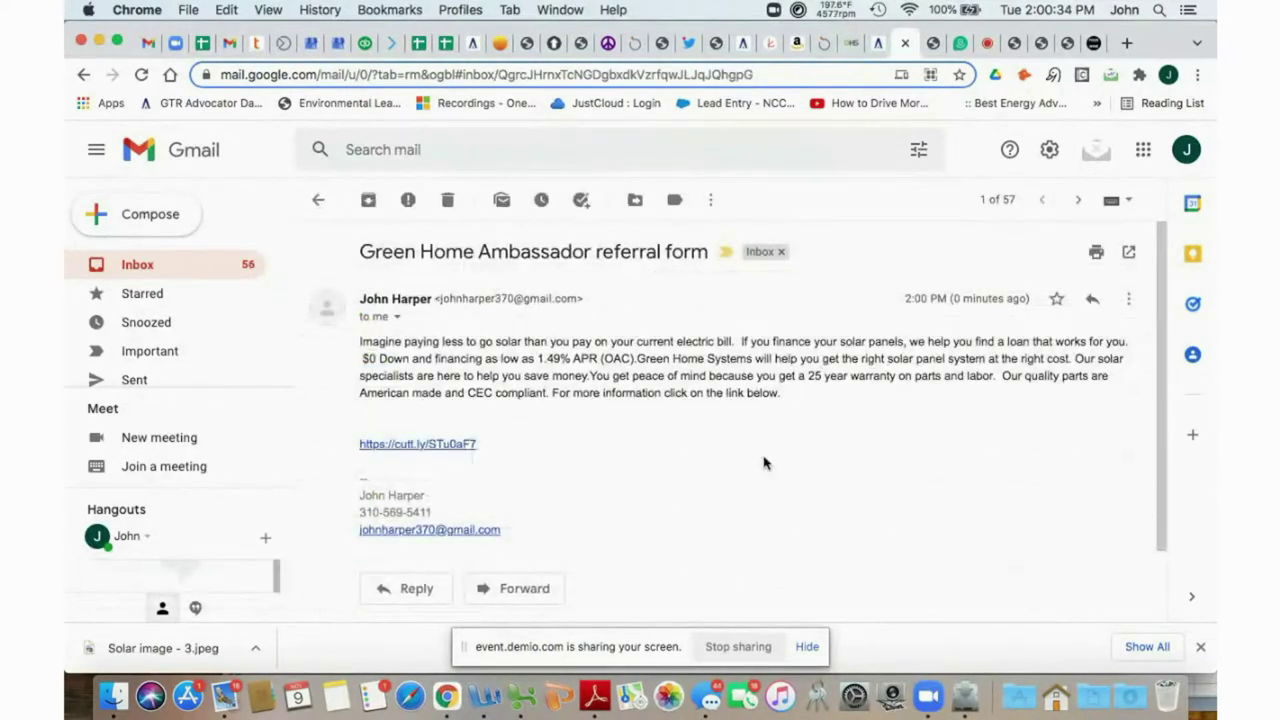
click(410, 449)
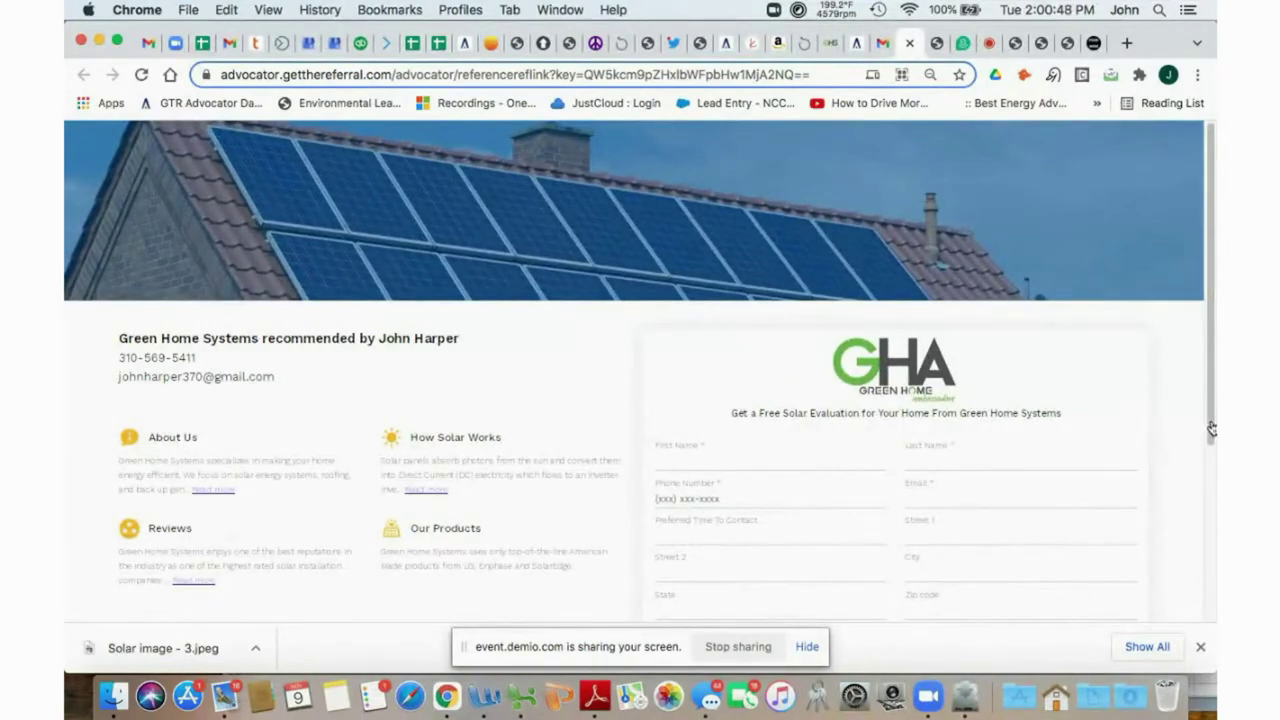
Scroll the Green Home Systems landing page and highlight the 'Get a Free Solar Evaluation' headline.
scroll(1211, 470, down, 3)
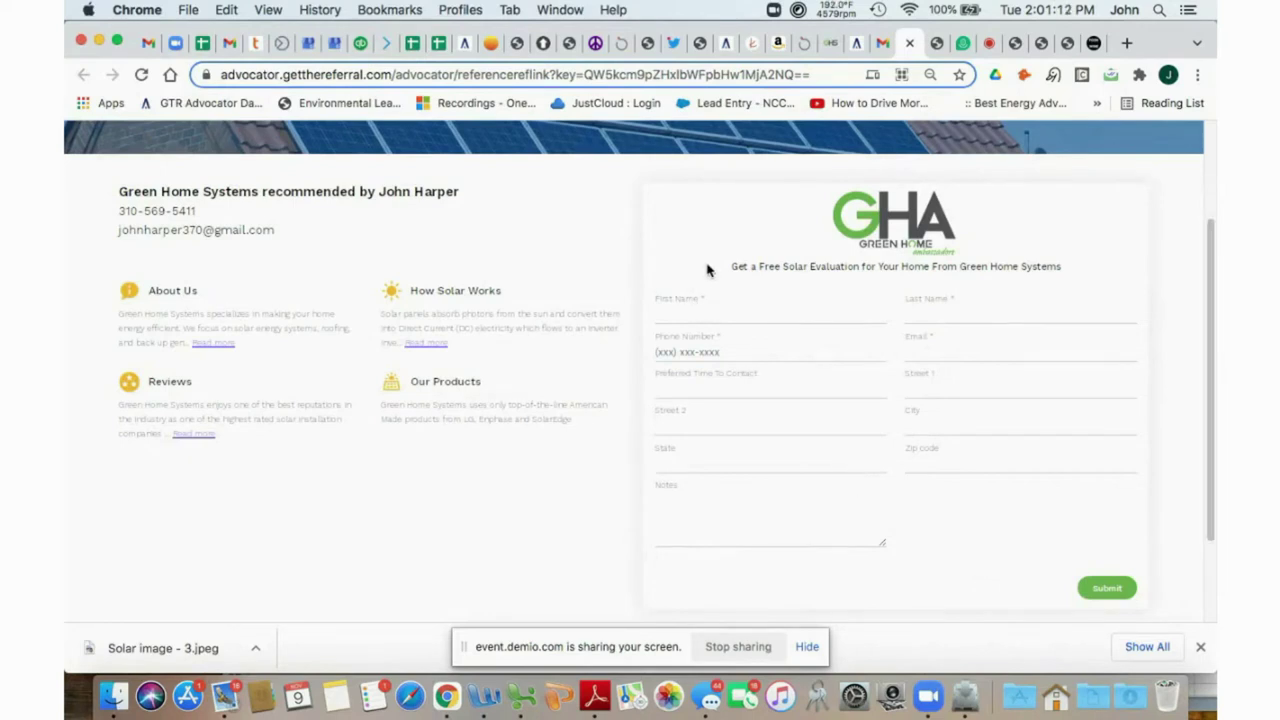
drag(708, 268, 1033, 280)
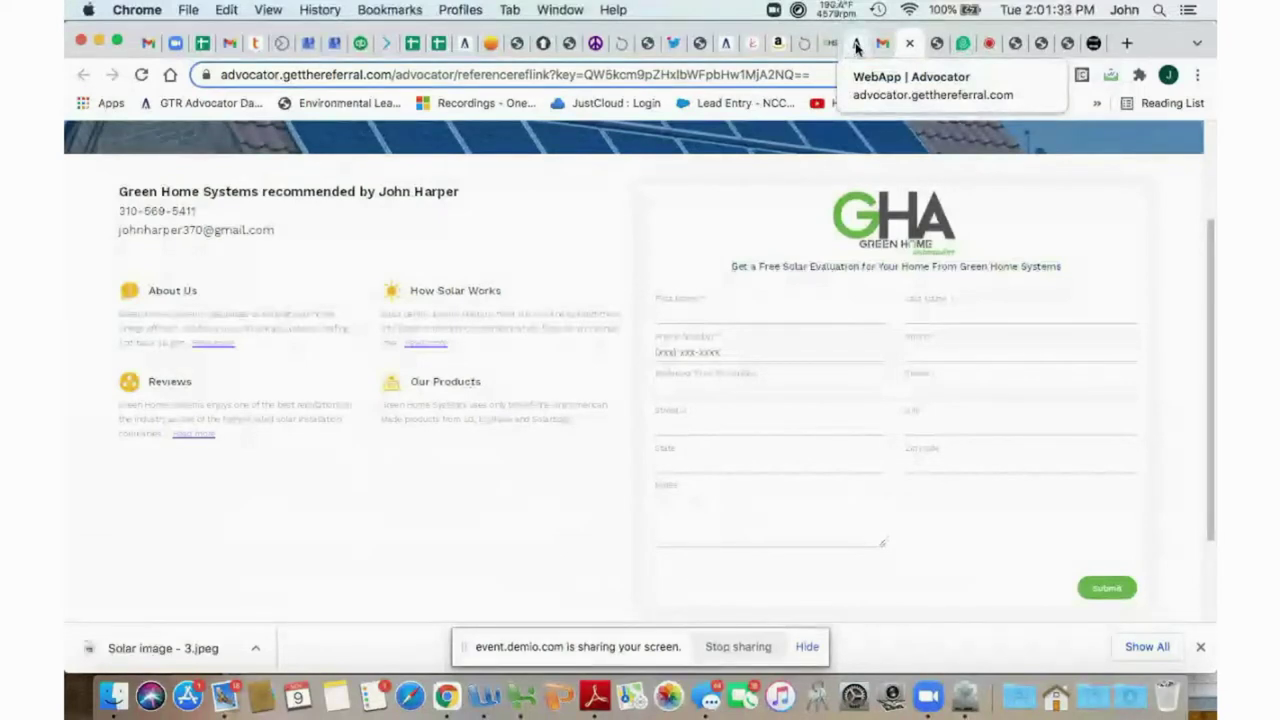
click(856, 45)
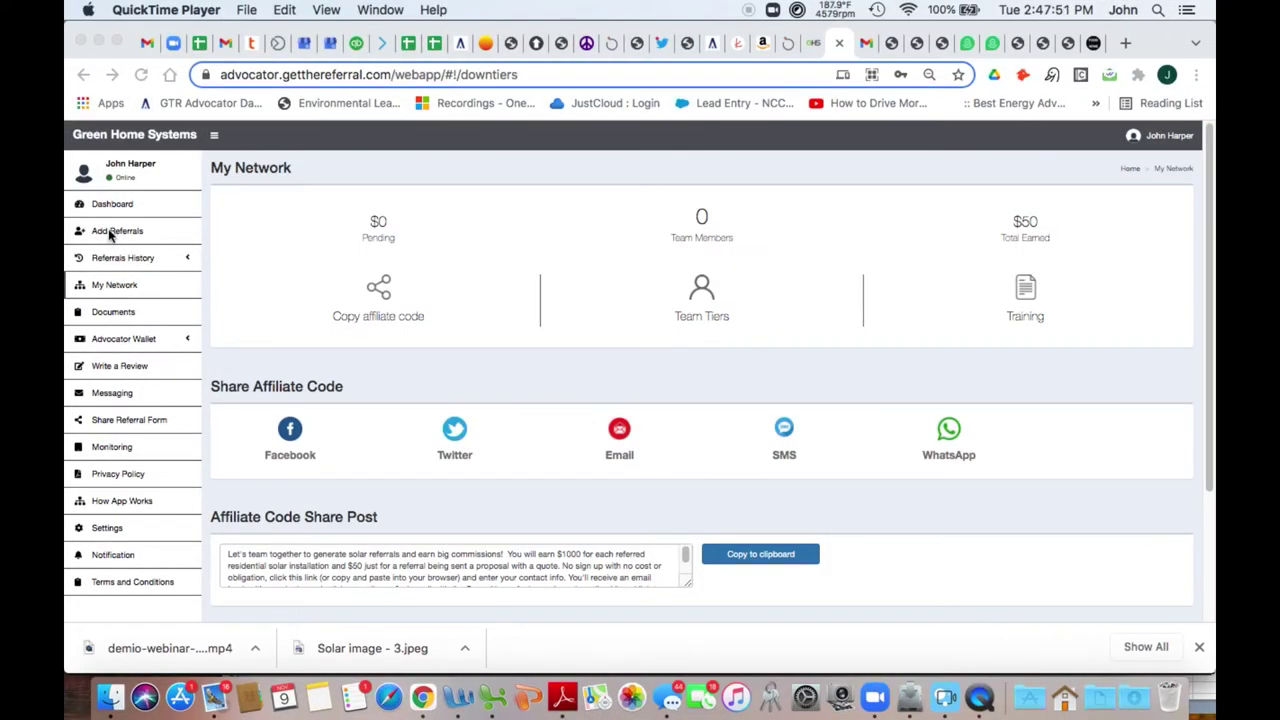
Open My Network in the portal and copy the affiliate link.
click(113, 287)
click(113, 287)
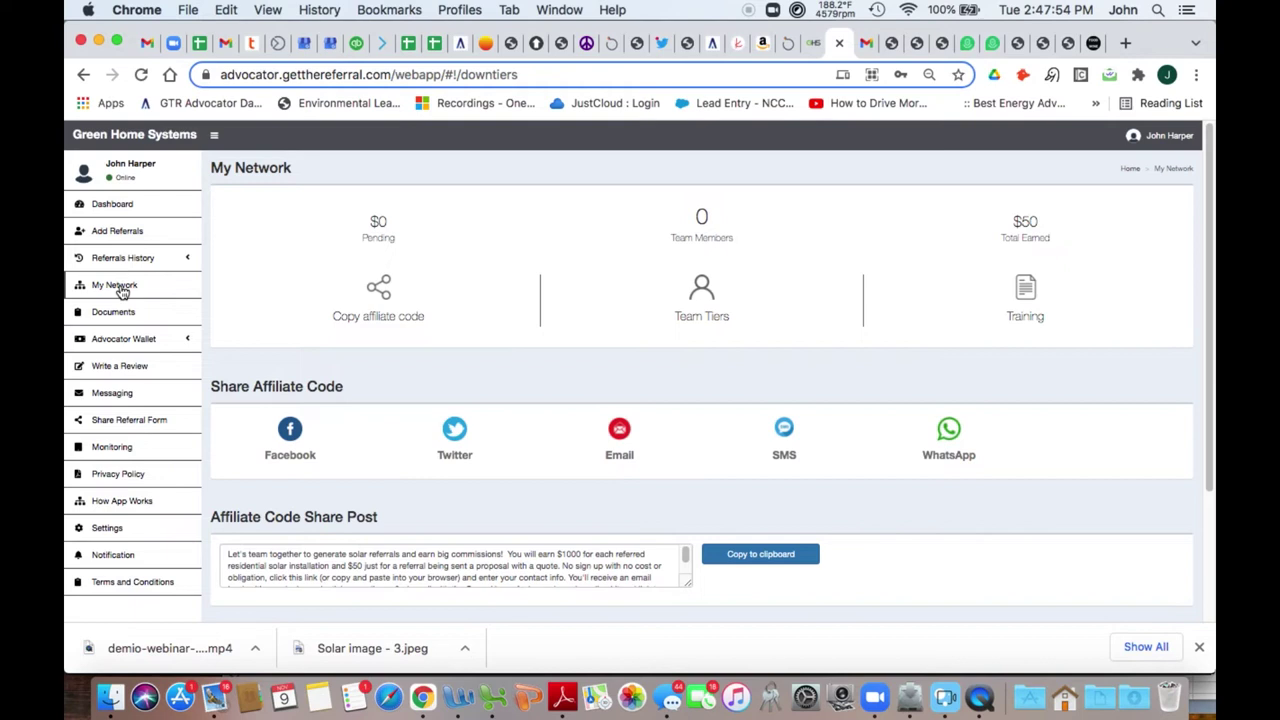
click(380, 291)
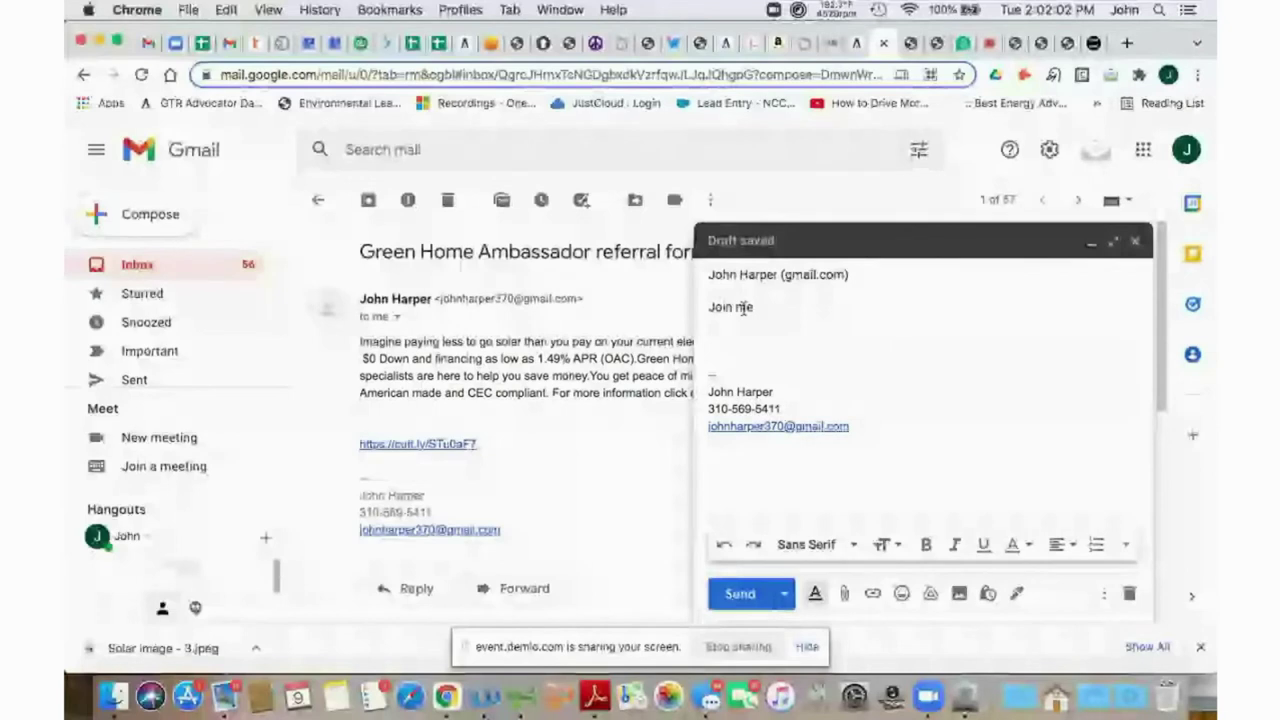
text(in the)
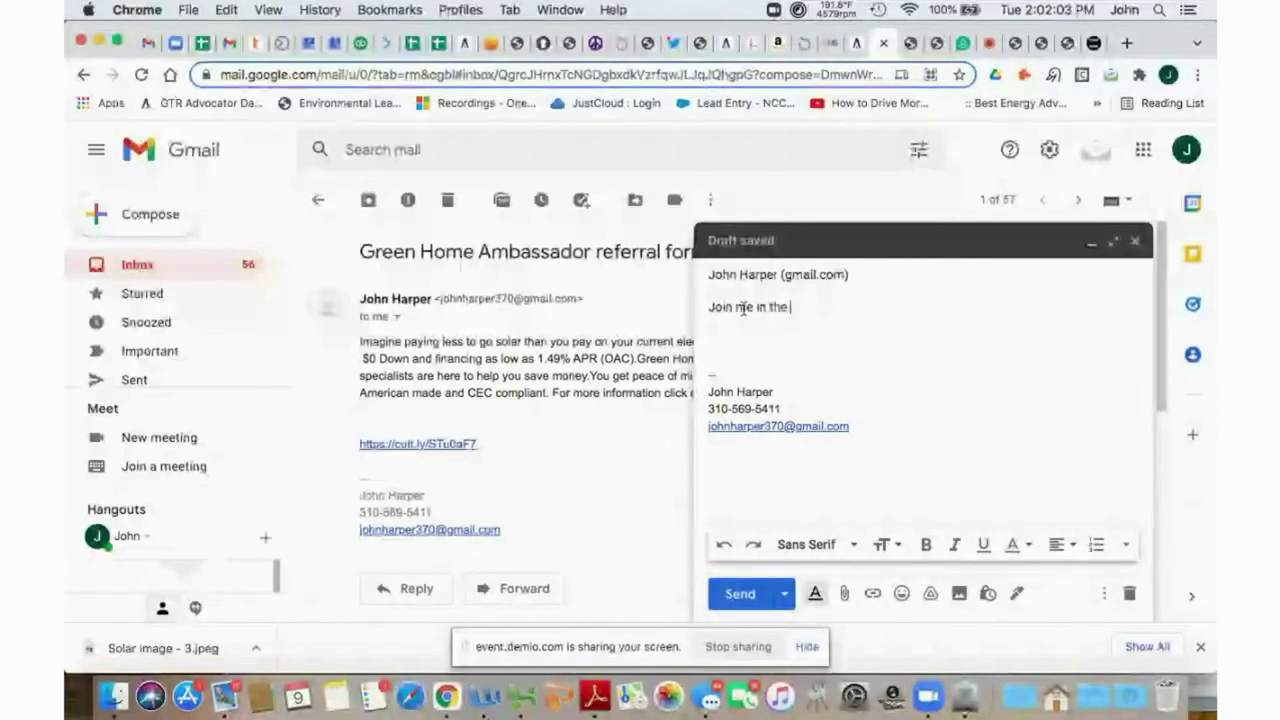
text( Gre)
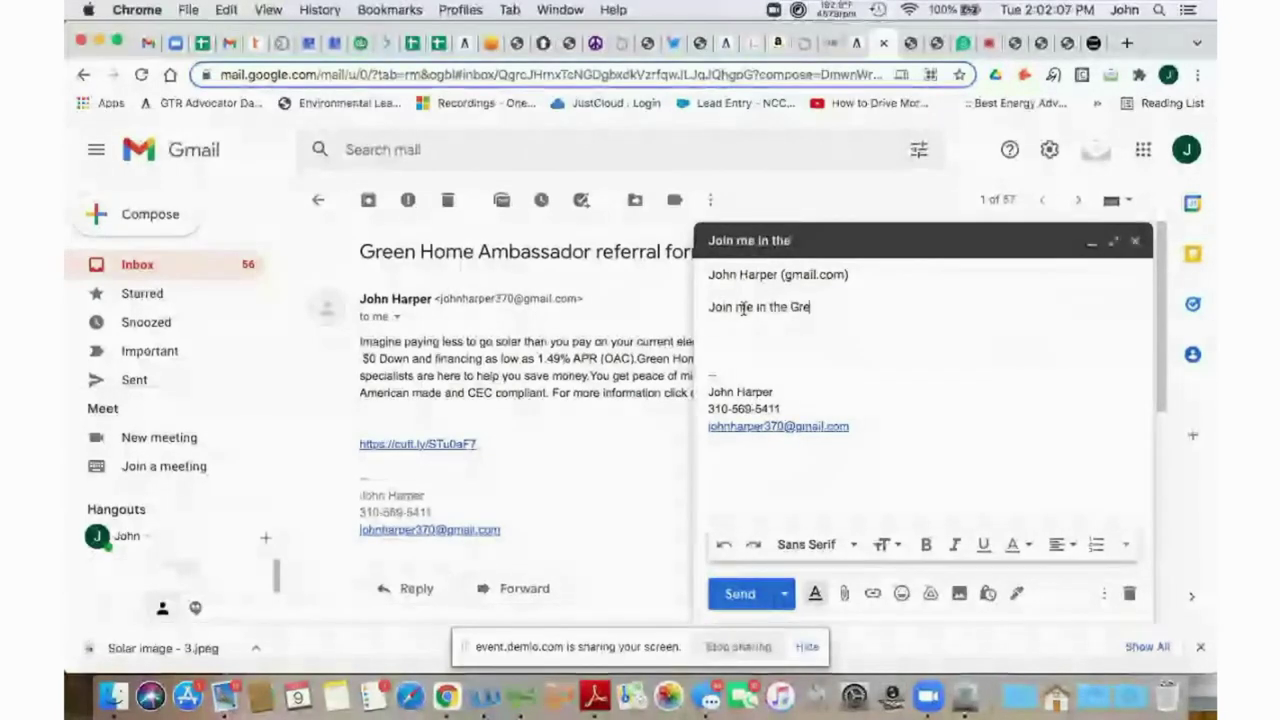
text(en Ho)
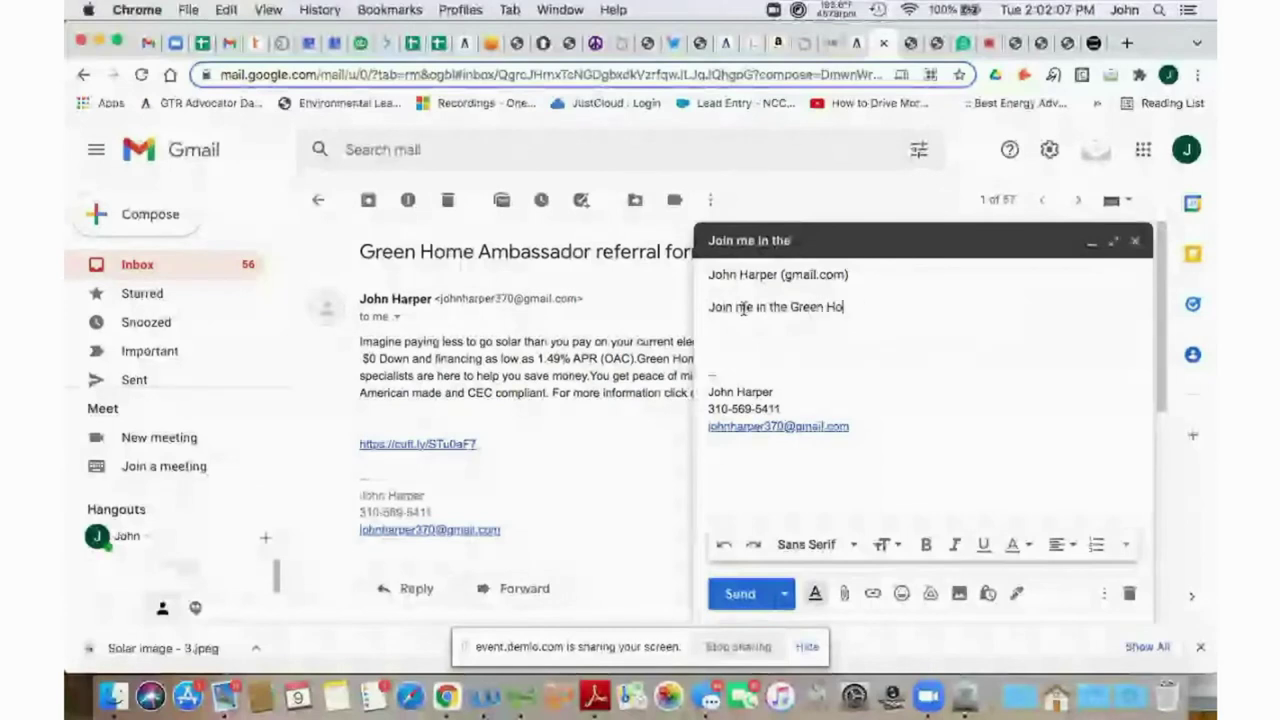
text(me Ambassa)
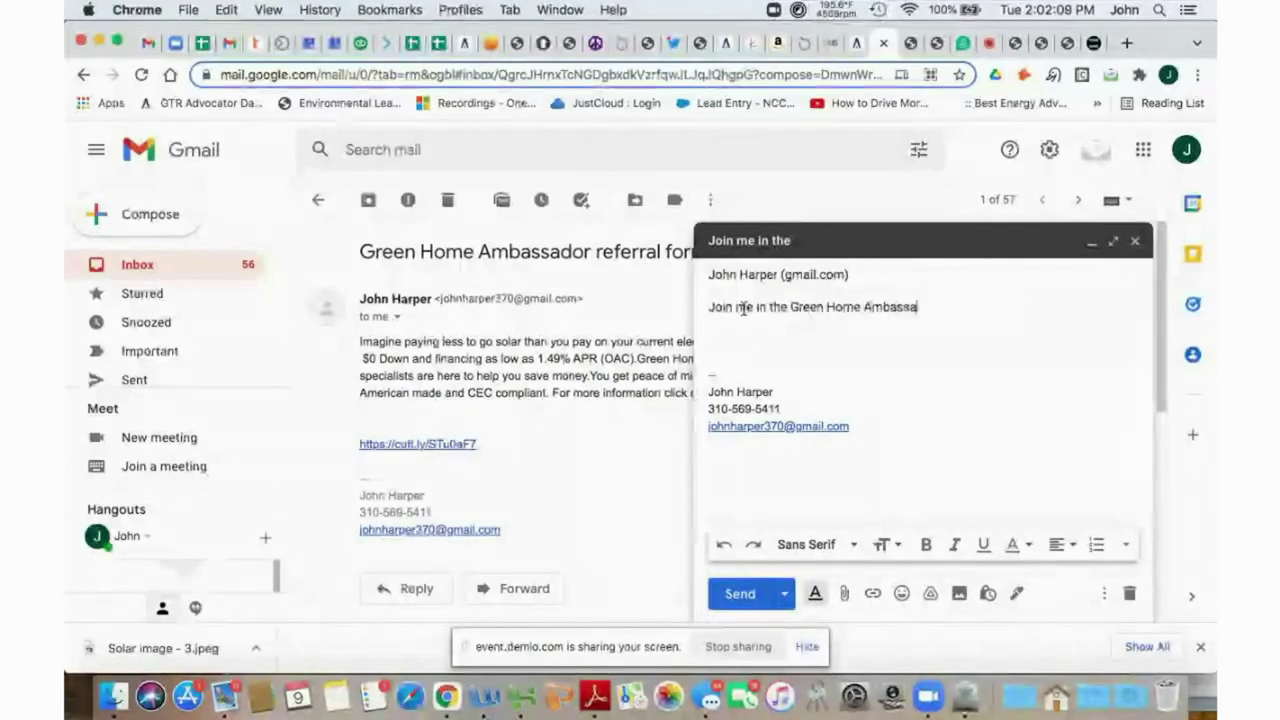
text(dor program)
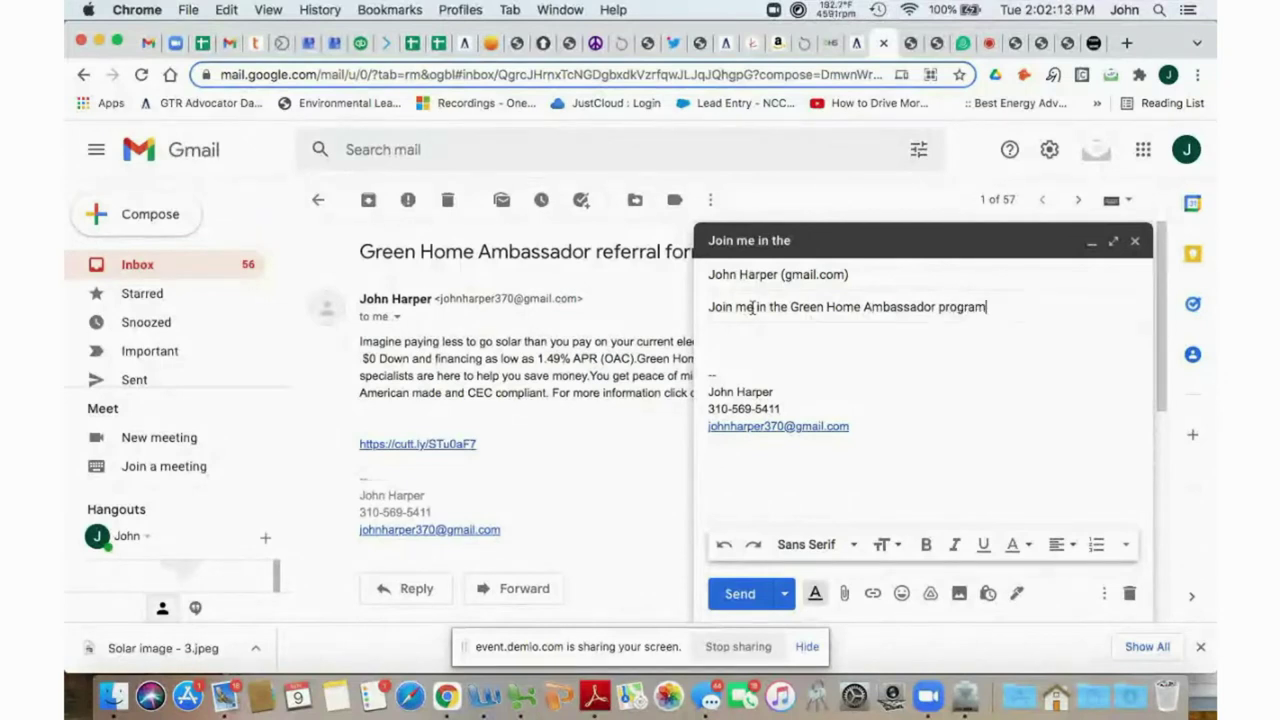
click(228, 10)
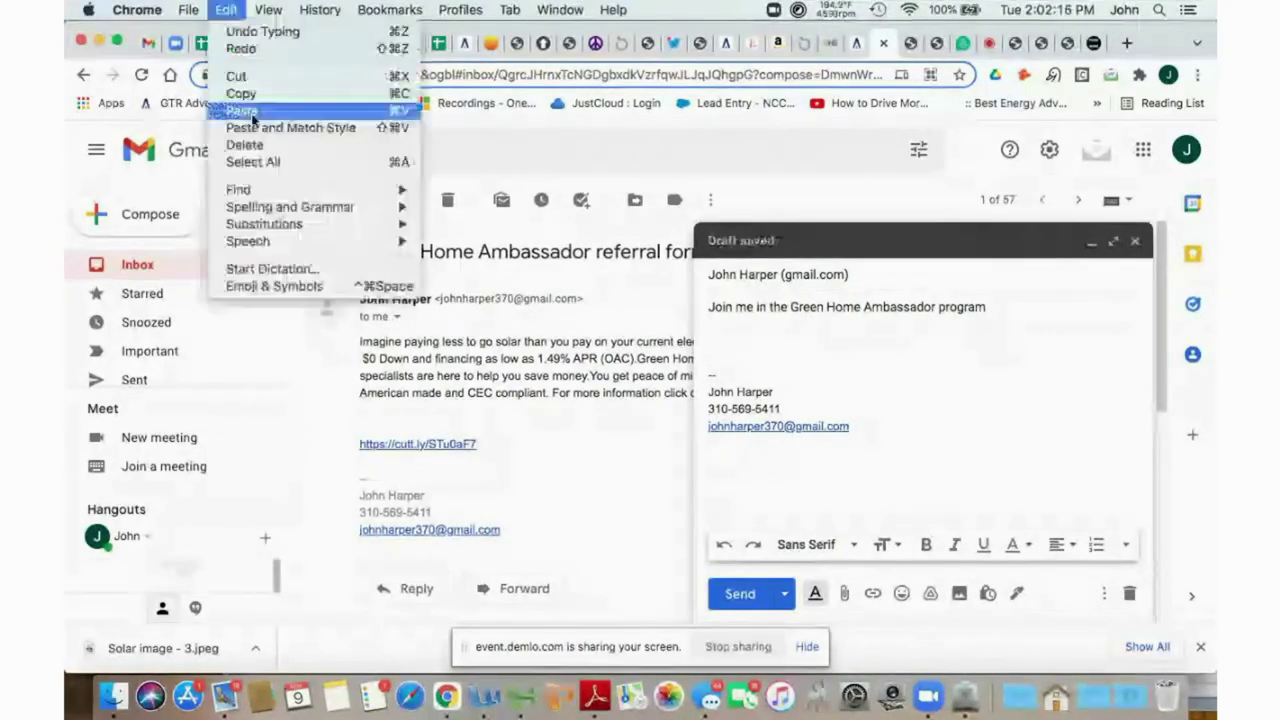
click(251, 113)
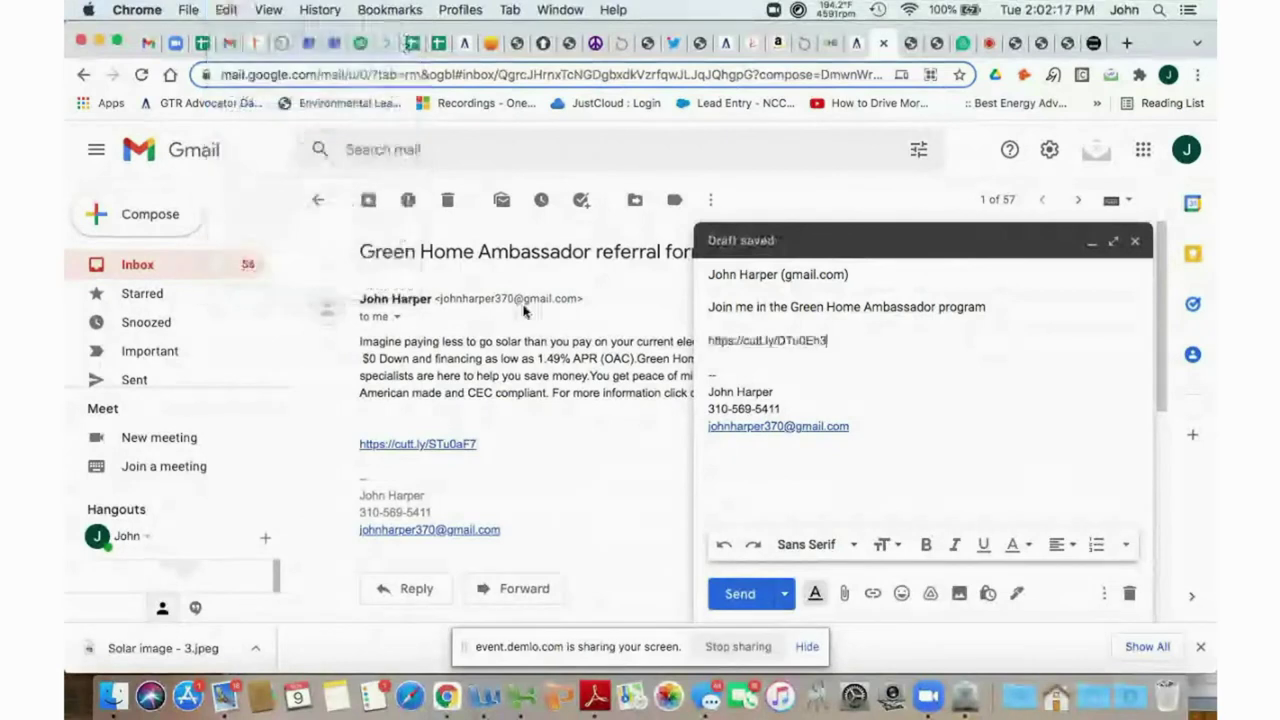
click(708, 341)
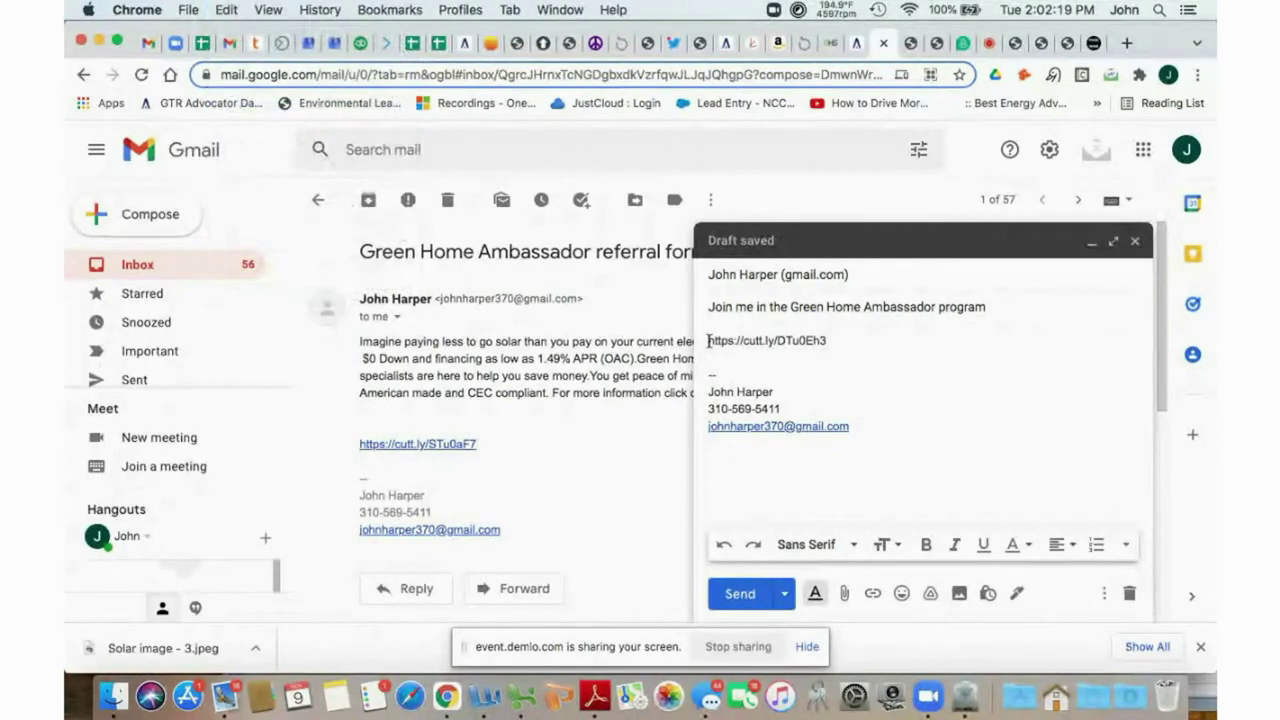
key(Return)
key(Return)
key(Return)
key(Return)
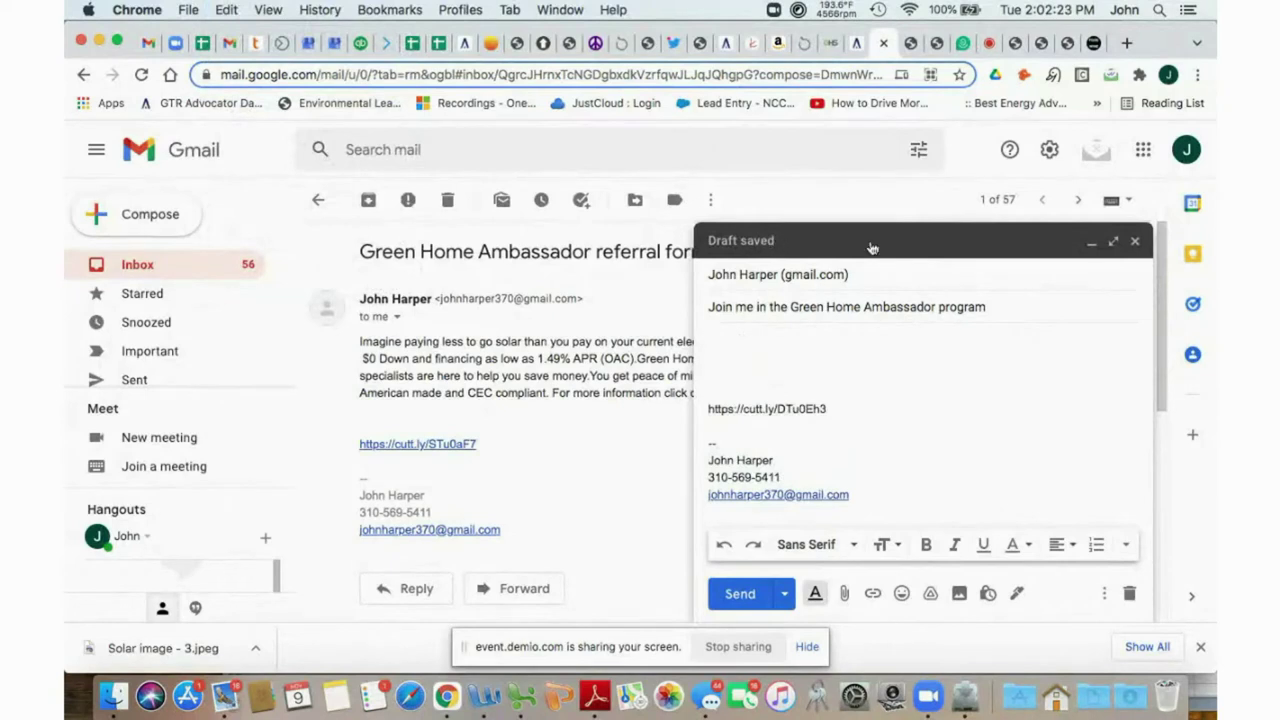
click(856, 45)
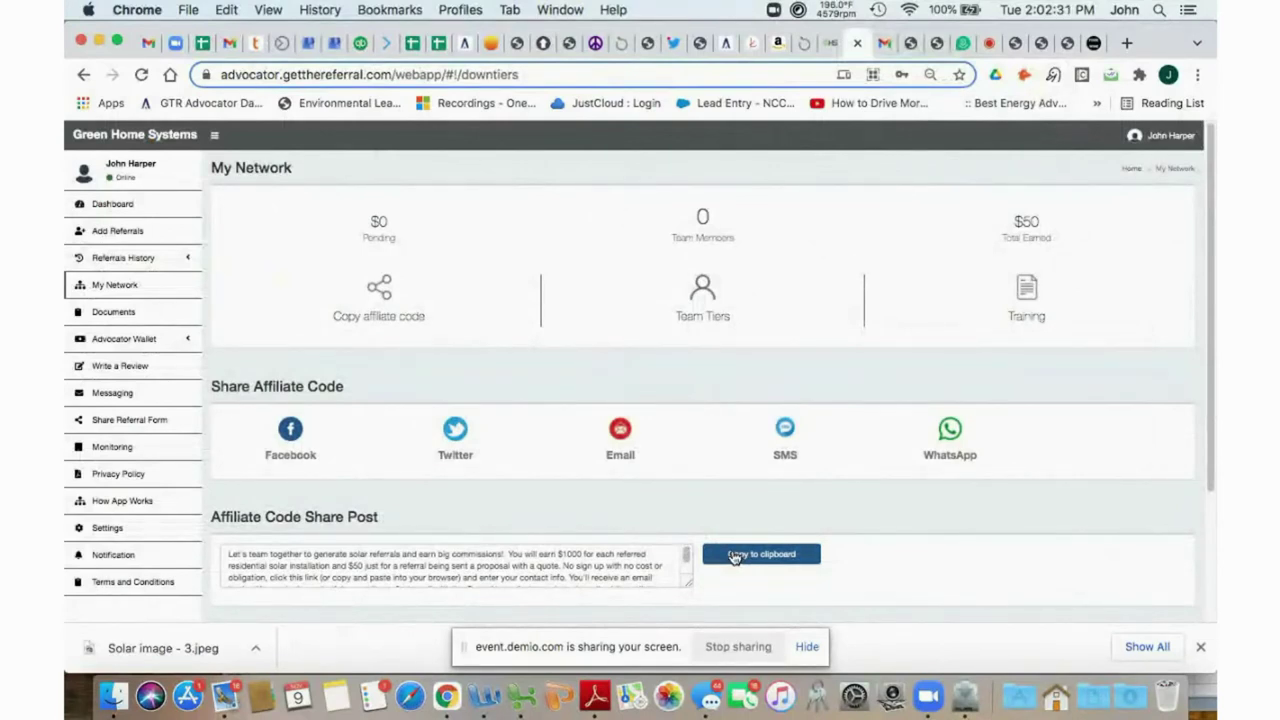
Copy the Affiliate Code Share Post and paste it into the draft above the affiliate link.
click(735, 556)
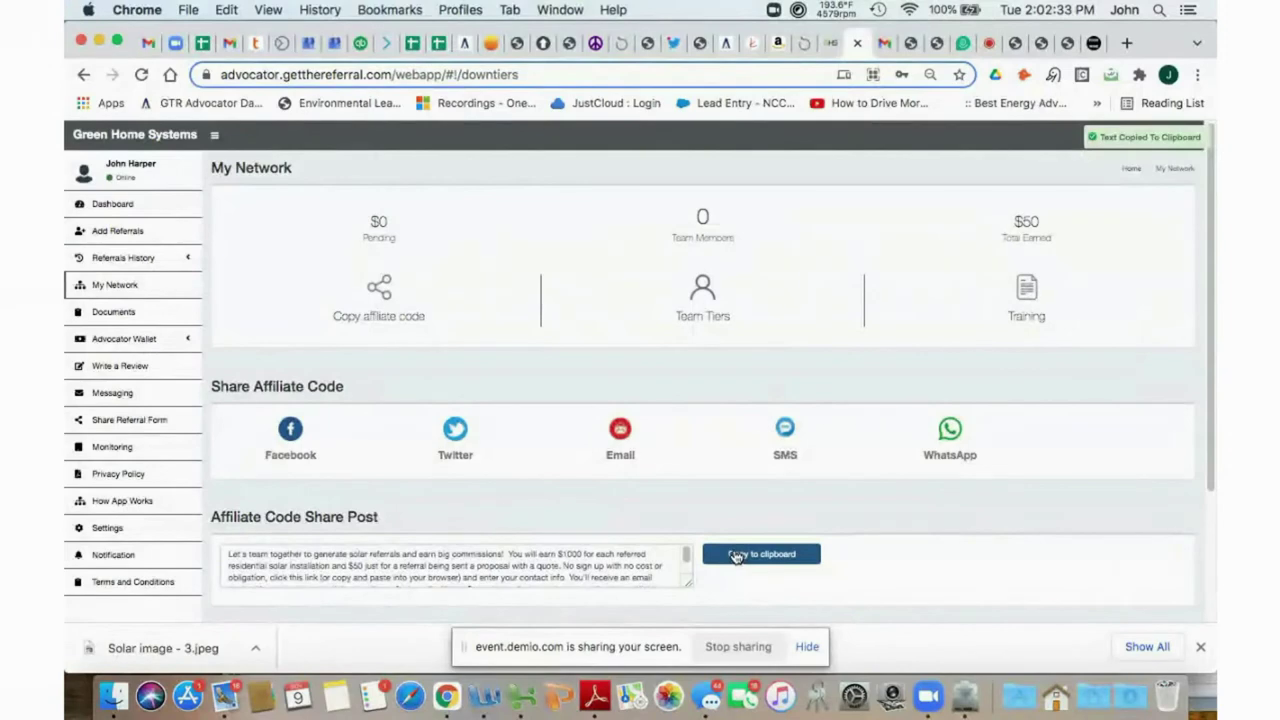
click(884, 44)
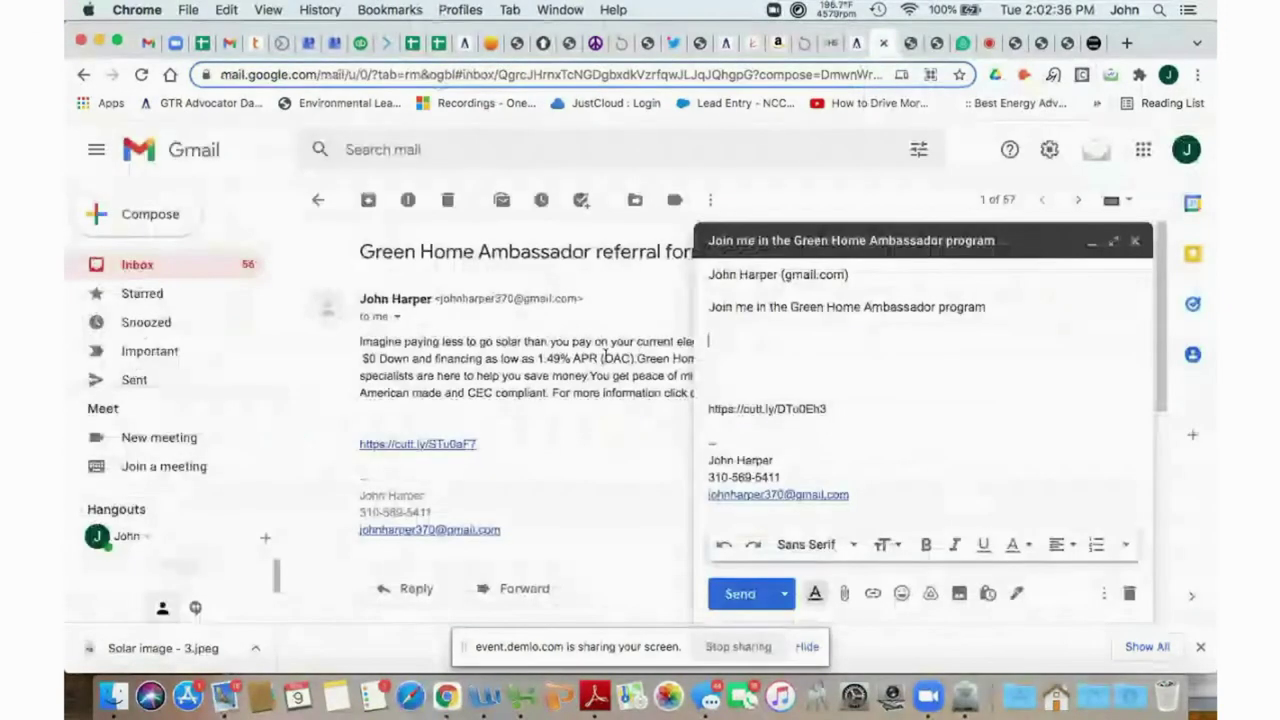
click(226, 9)
click(248, 111)
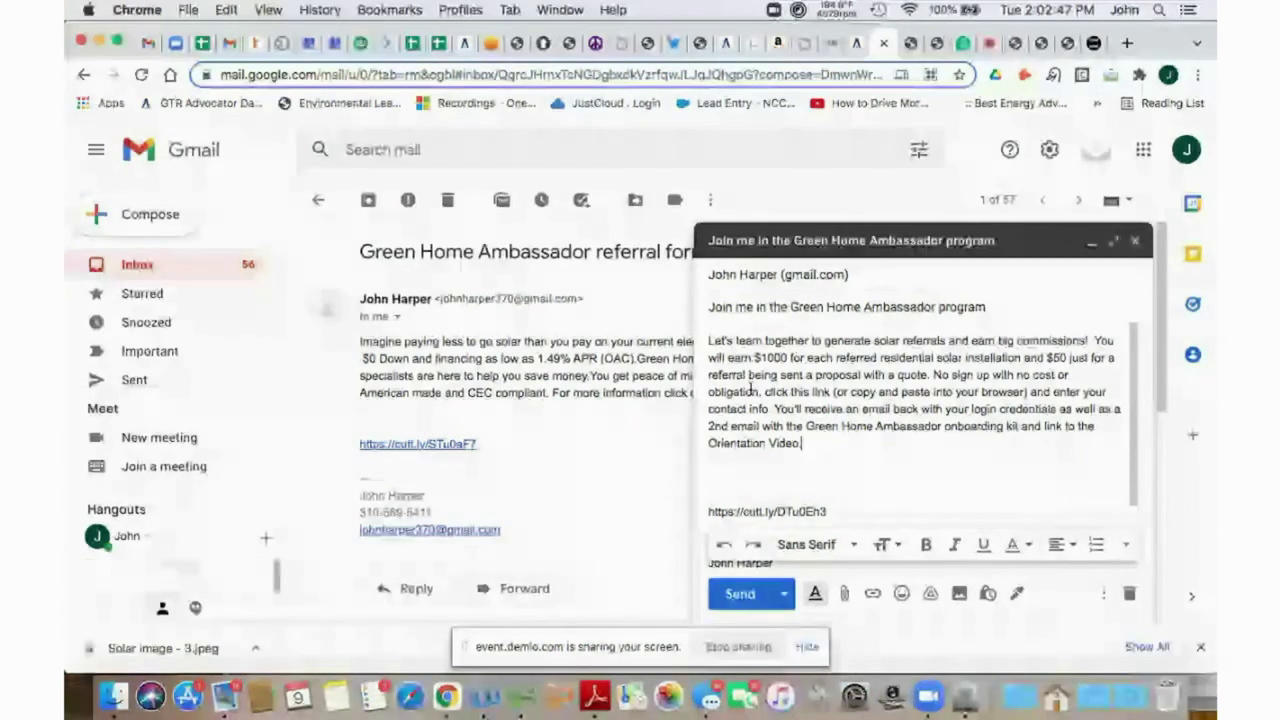
click(740, 481)
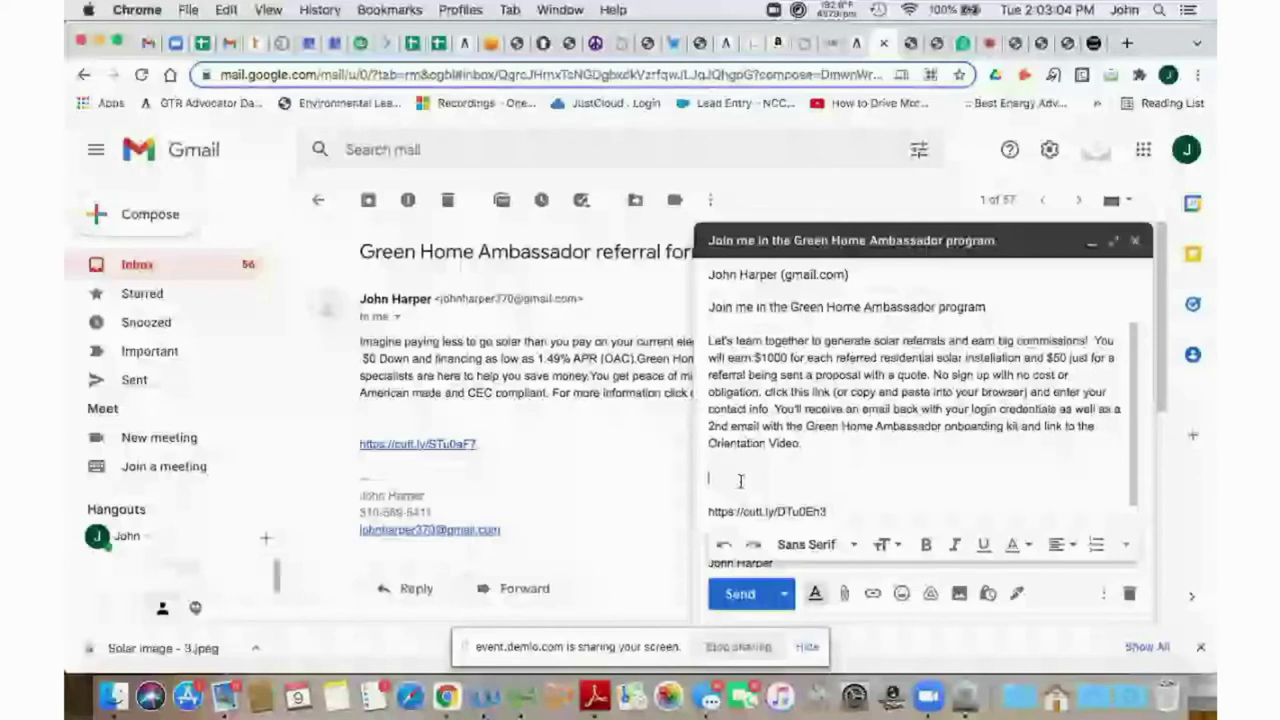
Delete the extra blank line above the link, then open the received Green Home Ambassador invitation.
key(BackSpace)
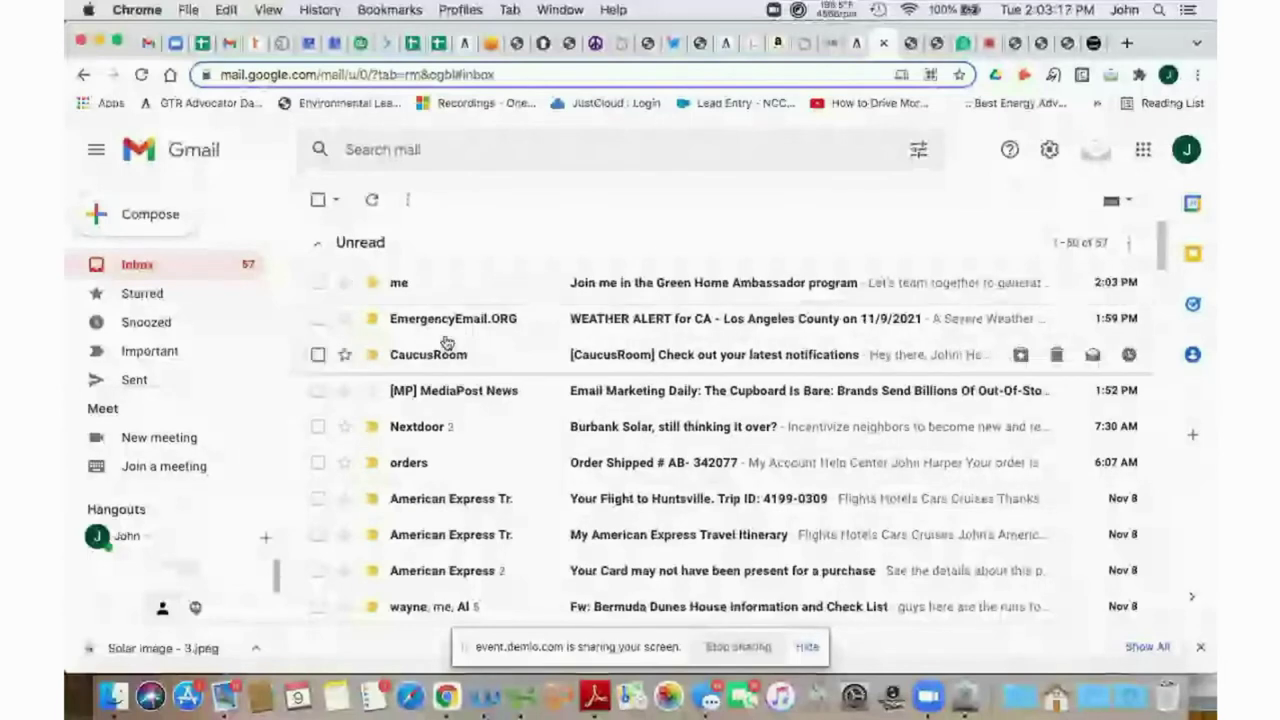
click(401, 284)
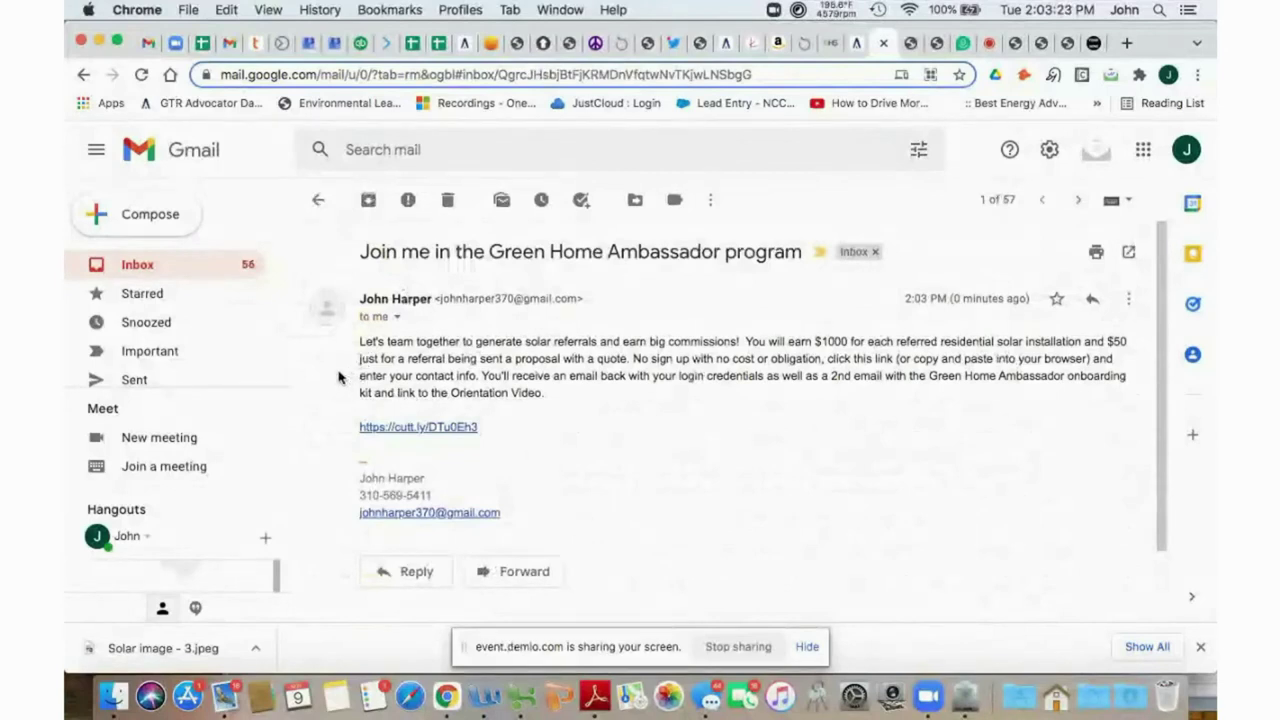
Follow the cutt.ly affiliate link in the 'Join me in the Green Home Ambassador program' email.
click(431, 428)
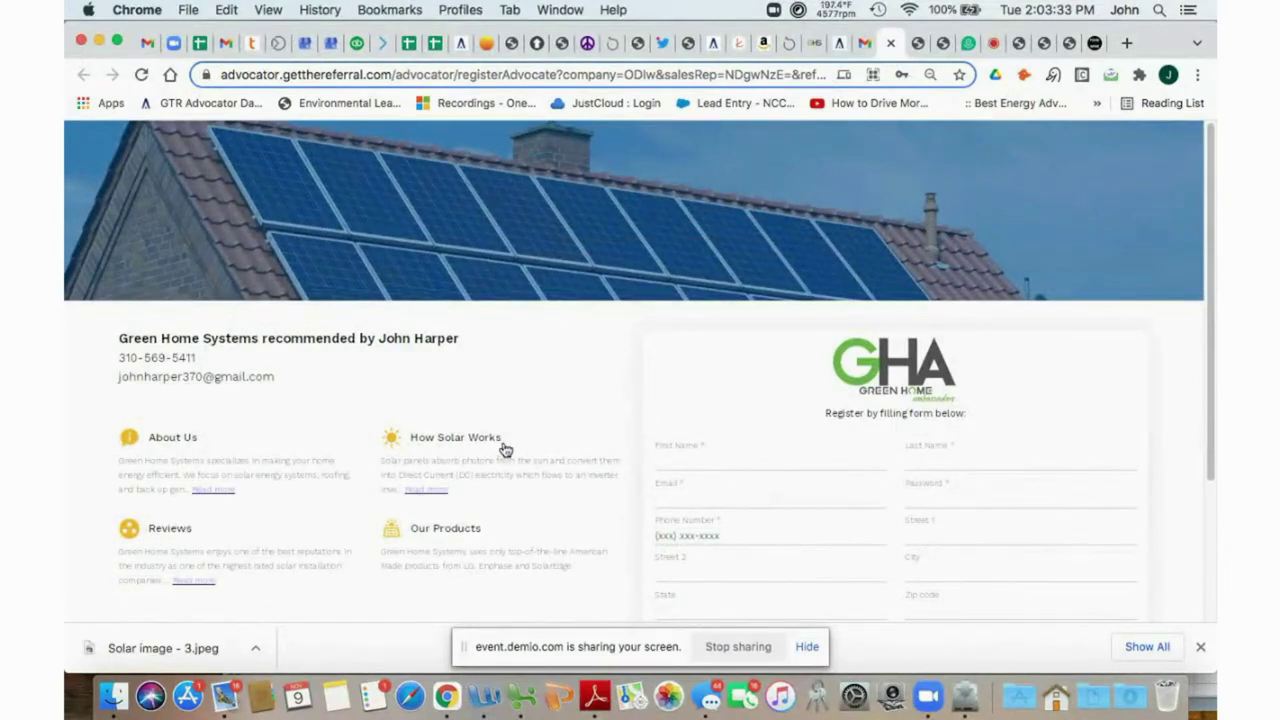
drag(806, 421, 977, 429)
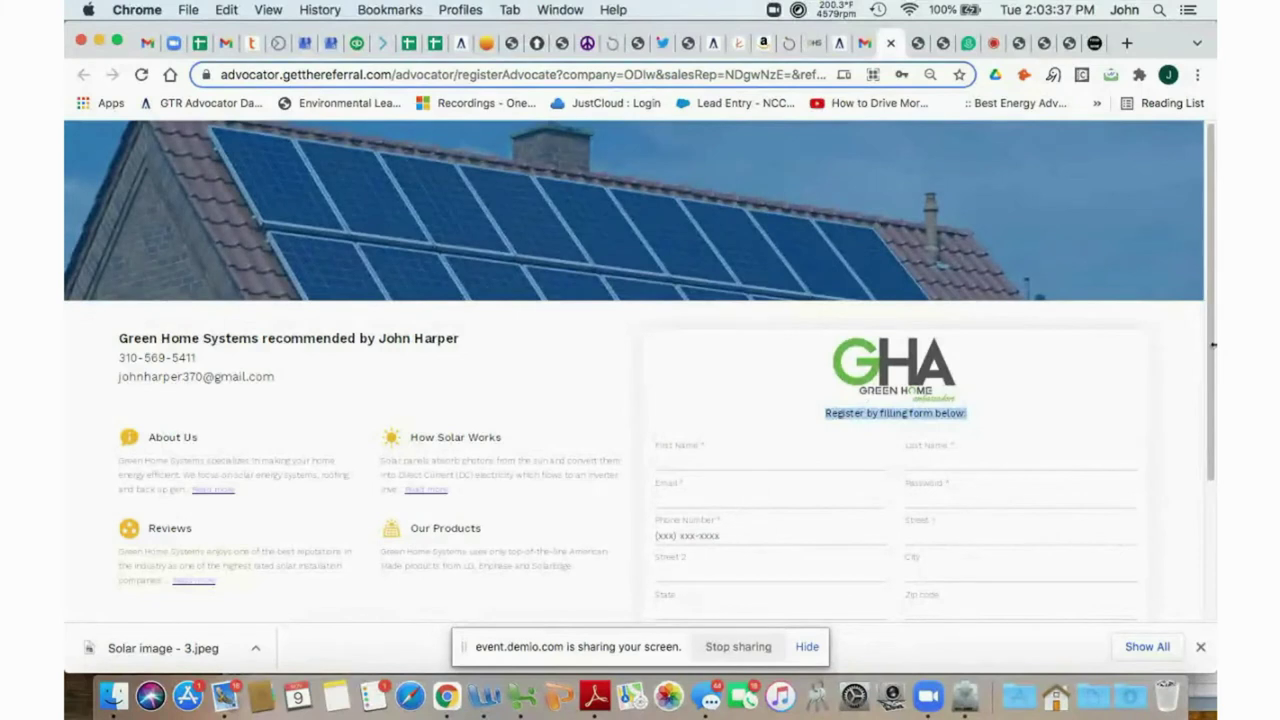
drag(1211, 372, 1207, 410)
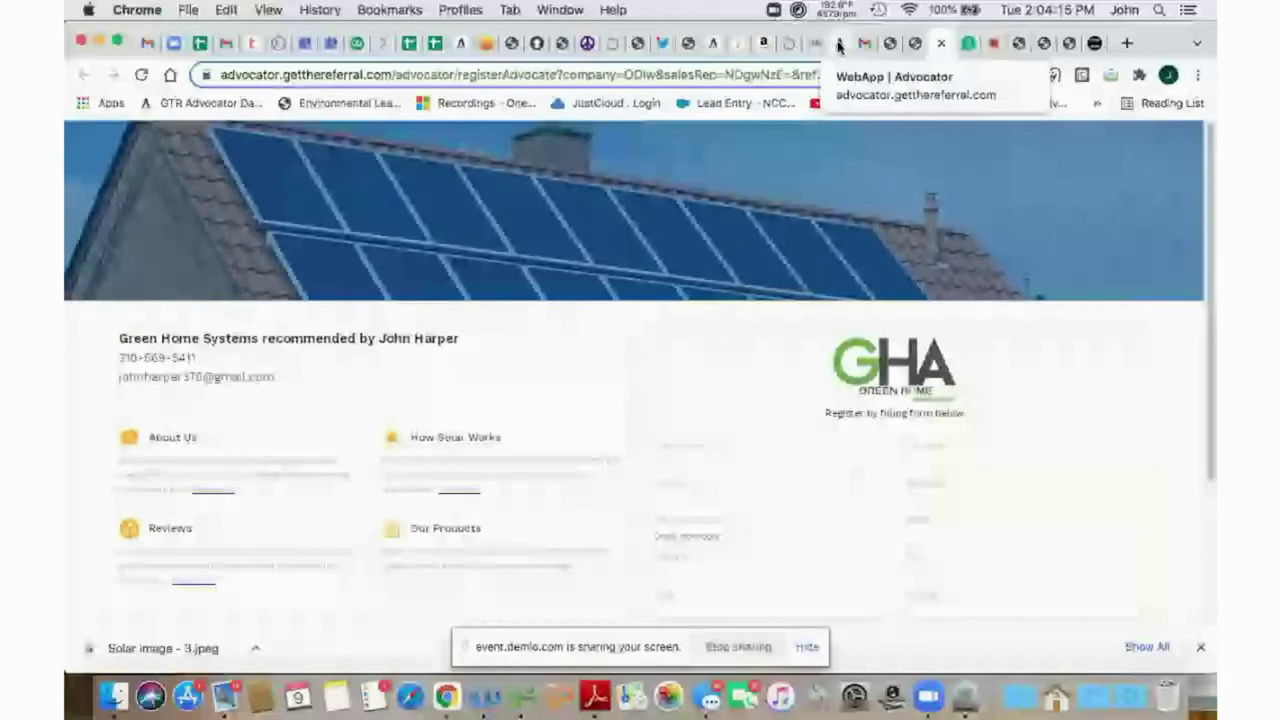
click(838, 46)
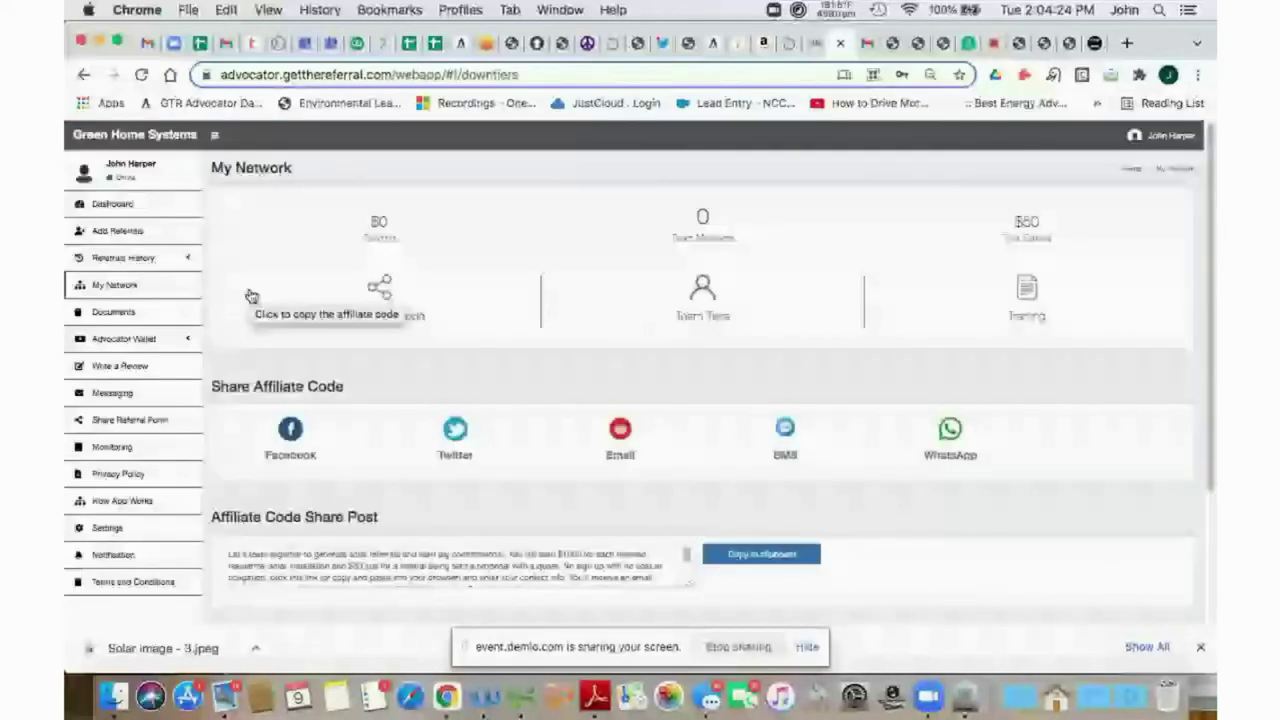